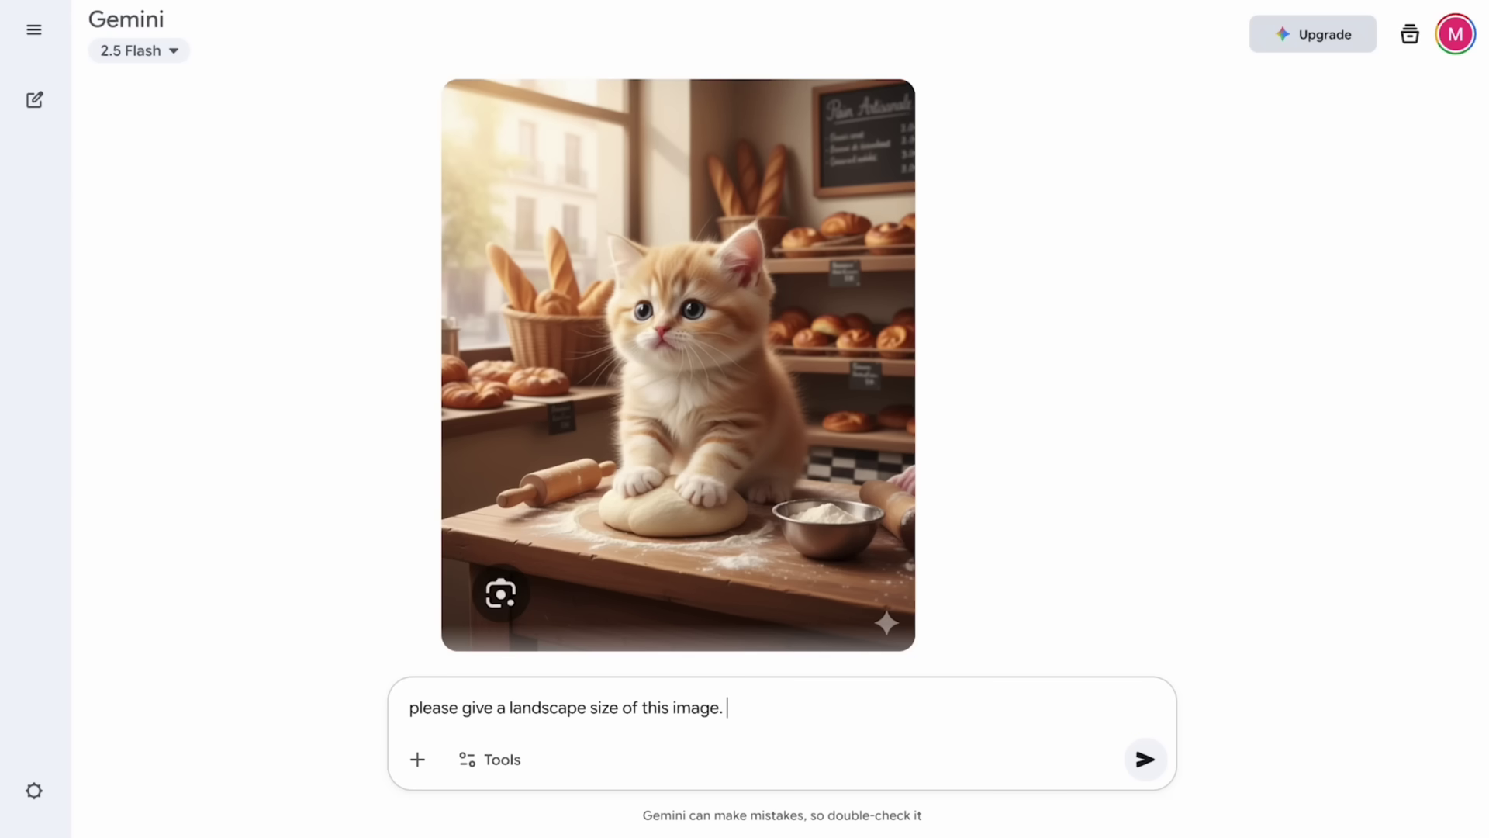
# Step: Ask for a landscape version, complain it isn't landscape, then switch the aspect ratio to 1:1 Square
pyautogui.press('Return')
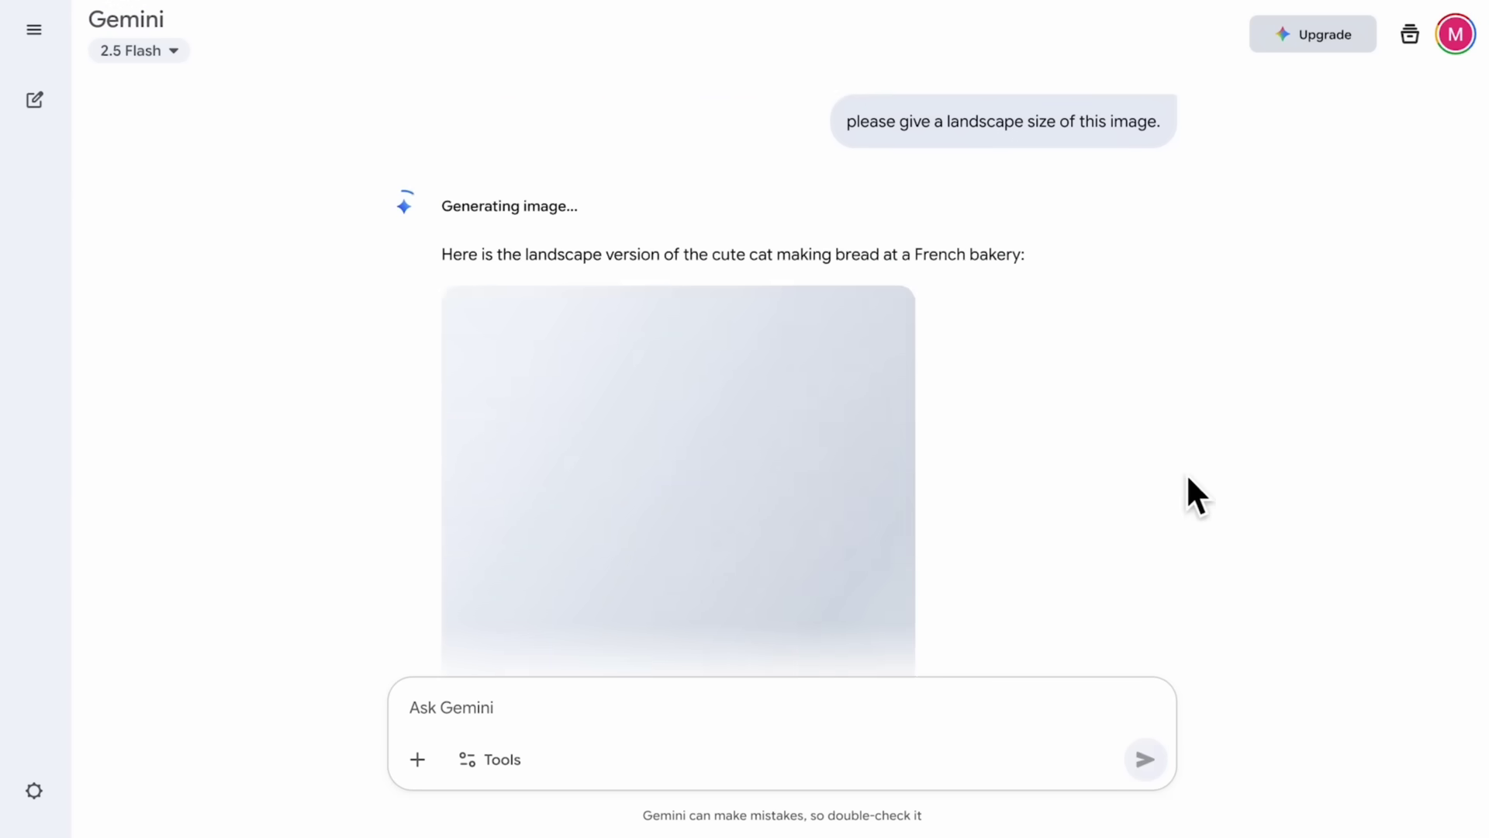
pyautogui.write("it's not landscape")
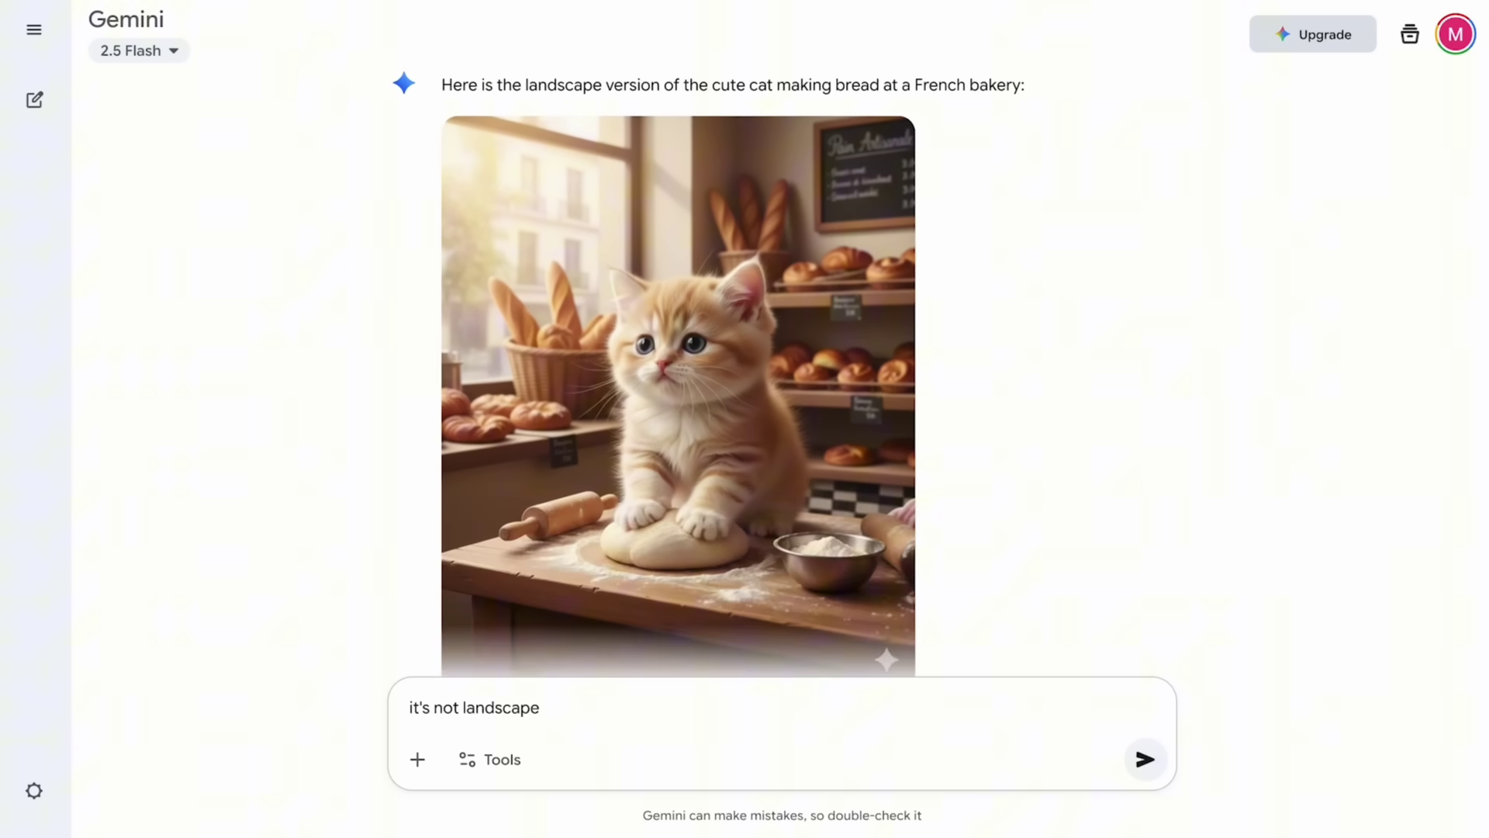
pyautogui.write('!')
pyautogui.press('Return')
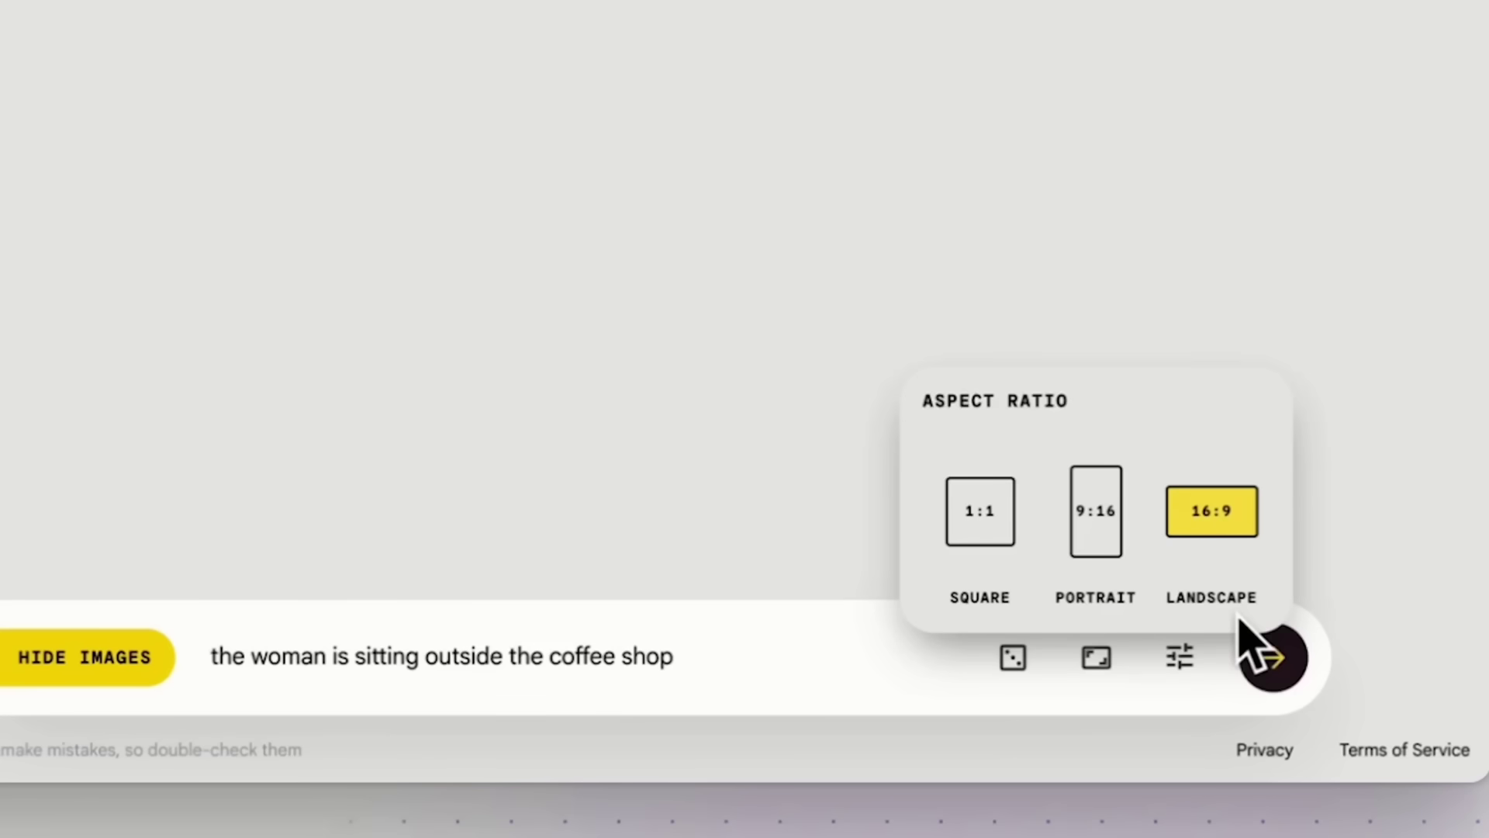
pyautogui.click(991, 513)
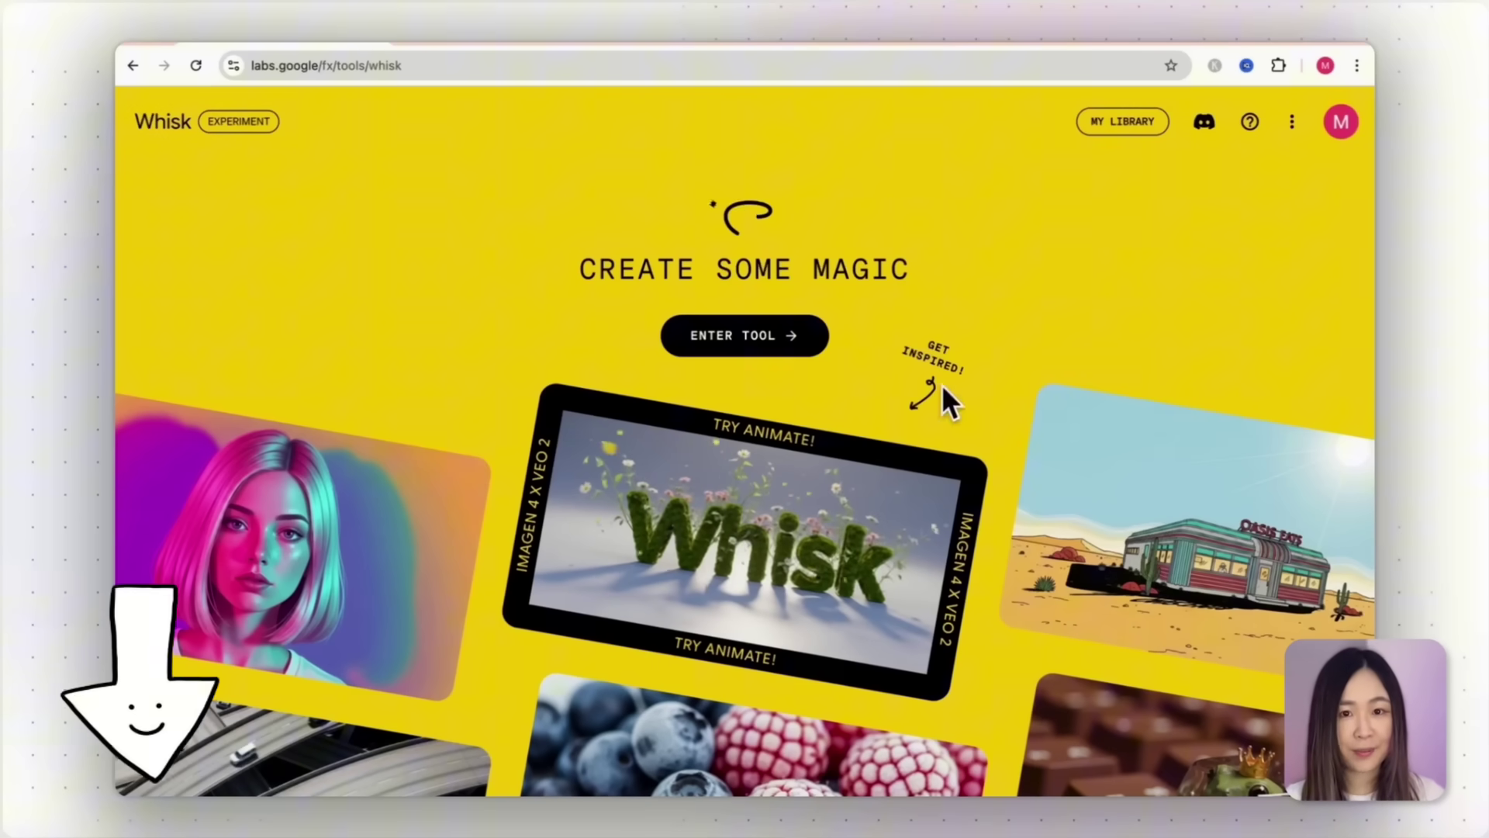
# Step: Enter the Whisk tool, show the Subject, Scene and Style panels, and dismiss the text prompt box
pyautogui.click(756, 338)
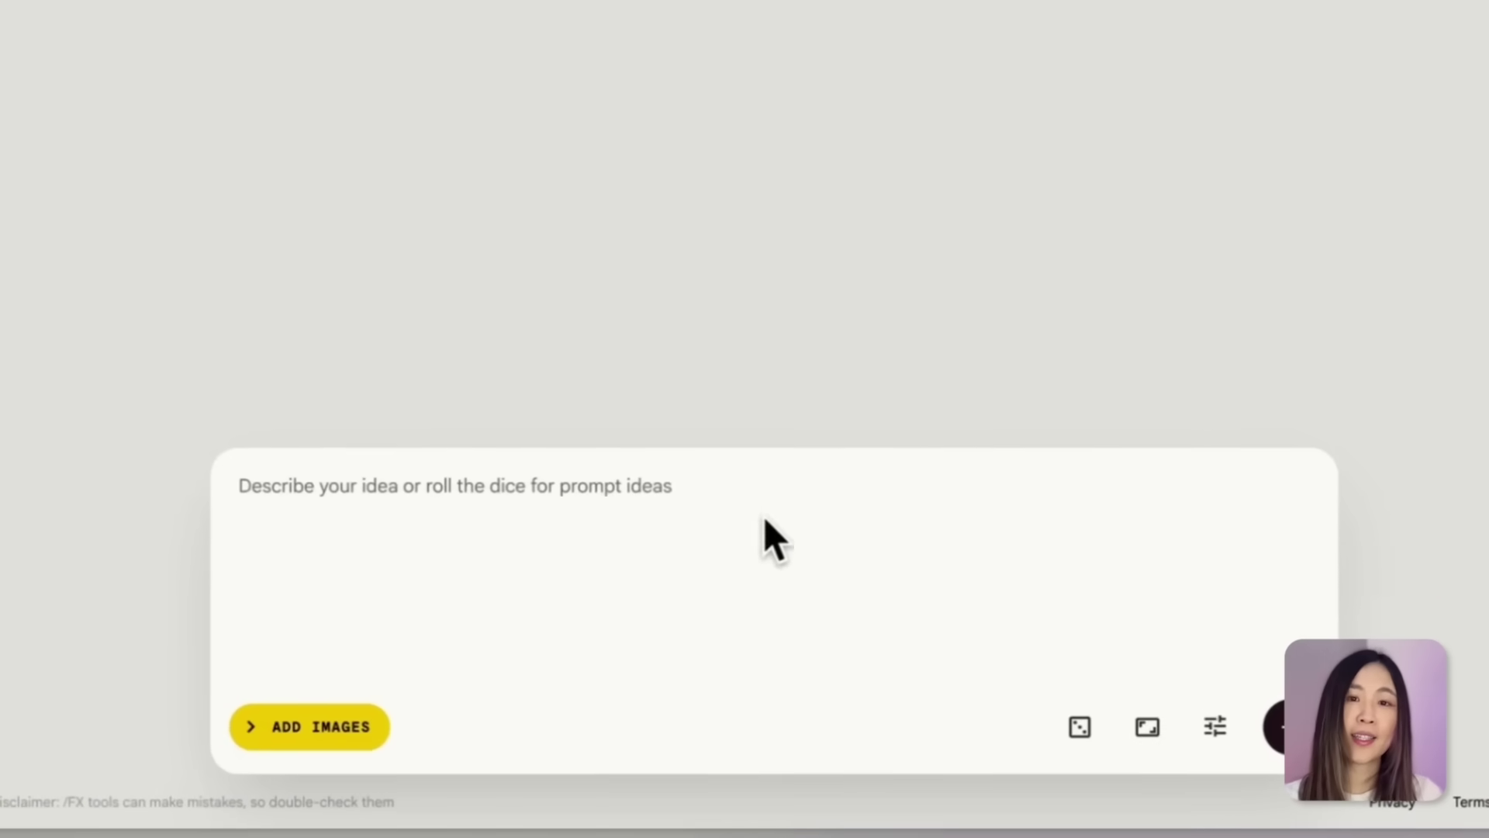
pyautogui.click(260, 729)
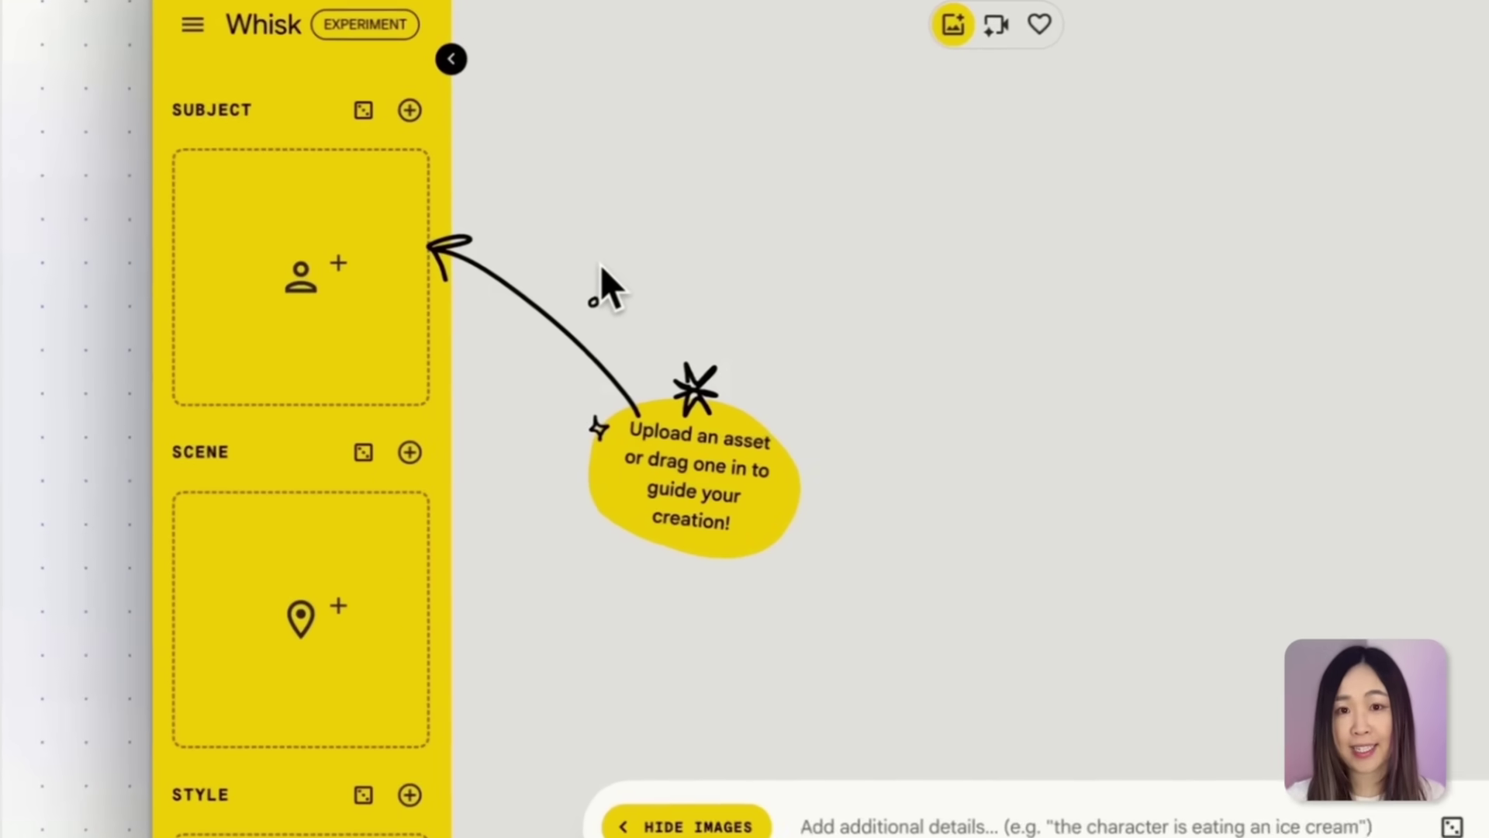
pyautogui.moveTo(309, 217)
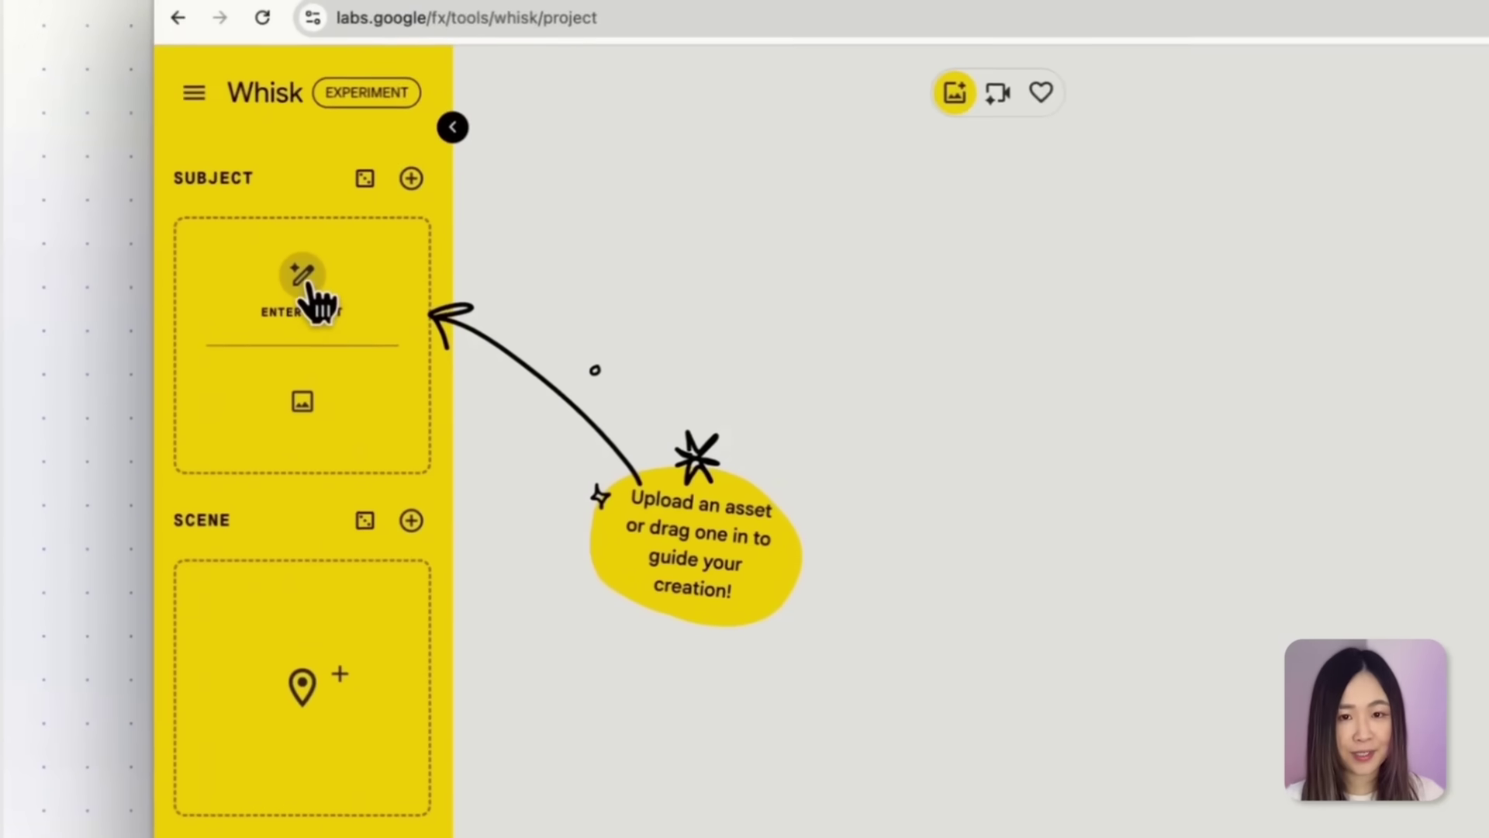
pyautogui.click(307, 281)
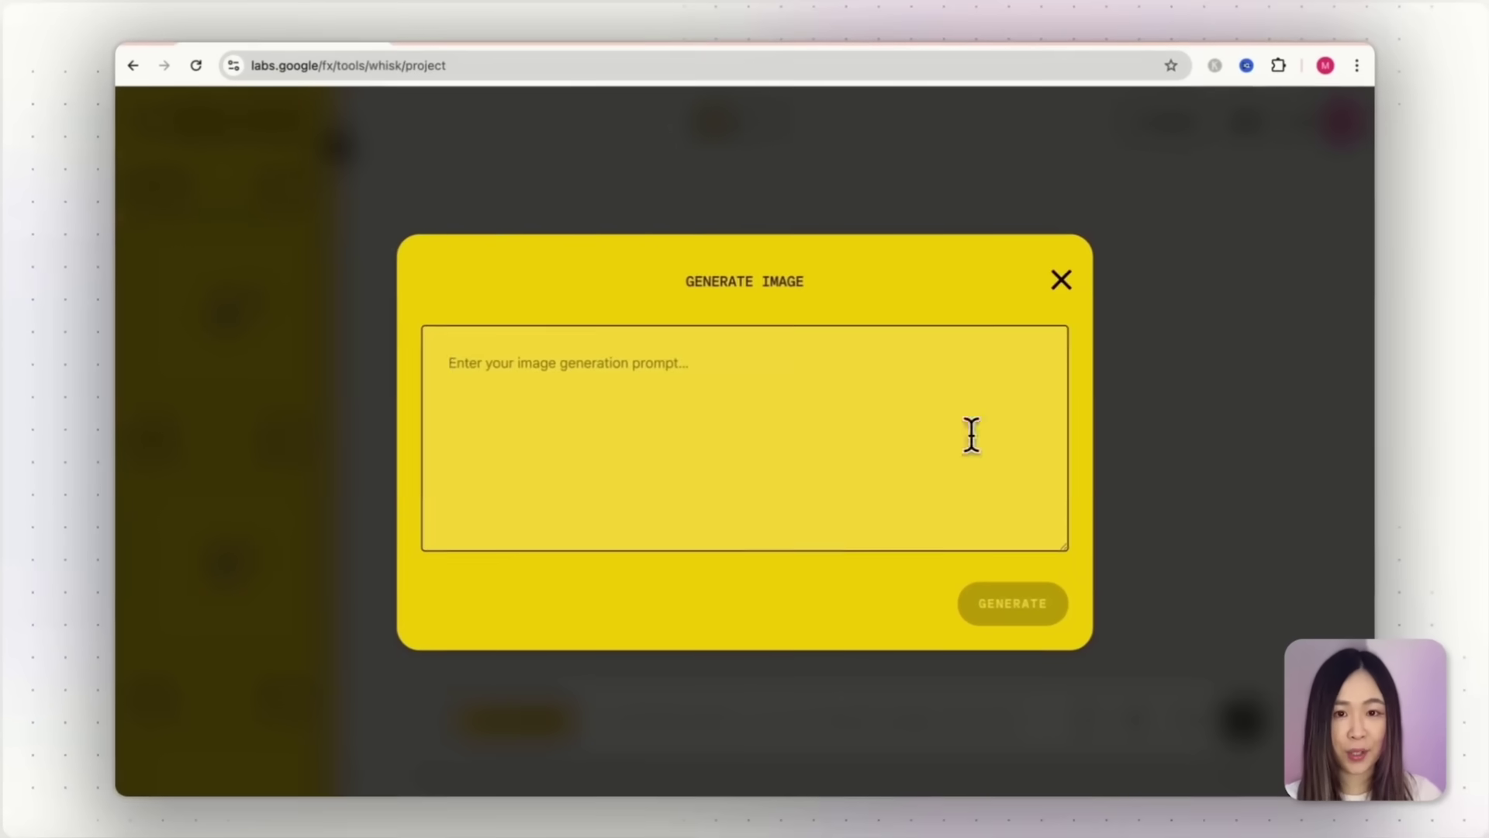
pyautogui.click(292, 295)
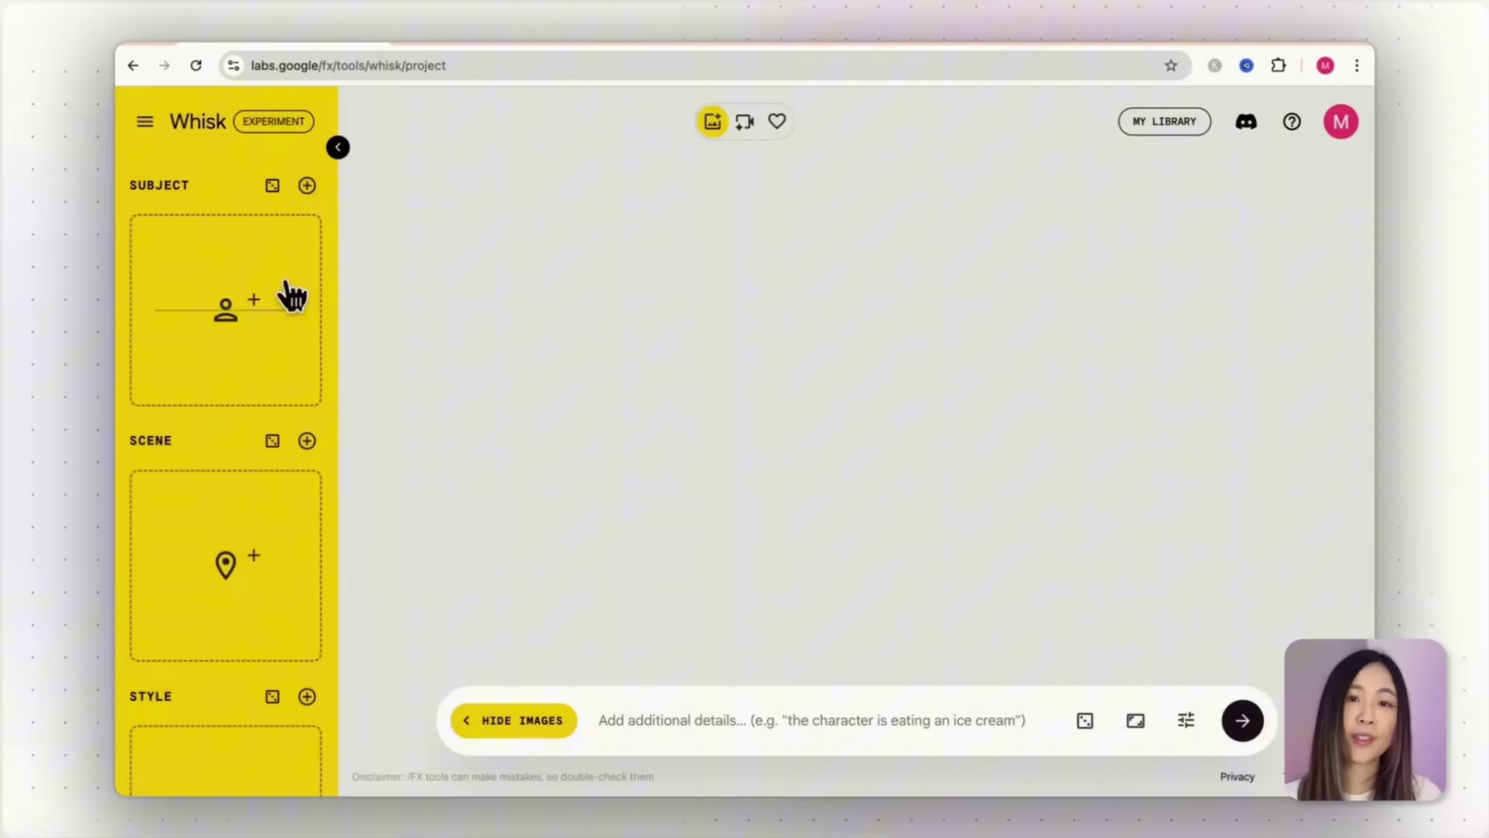
# Step: Accept the usage notice and upload Mina 7.png as the subject image
pyautogui.click(225, 347)
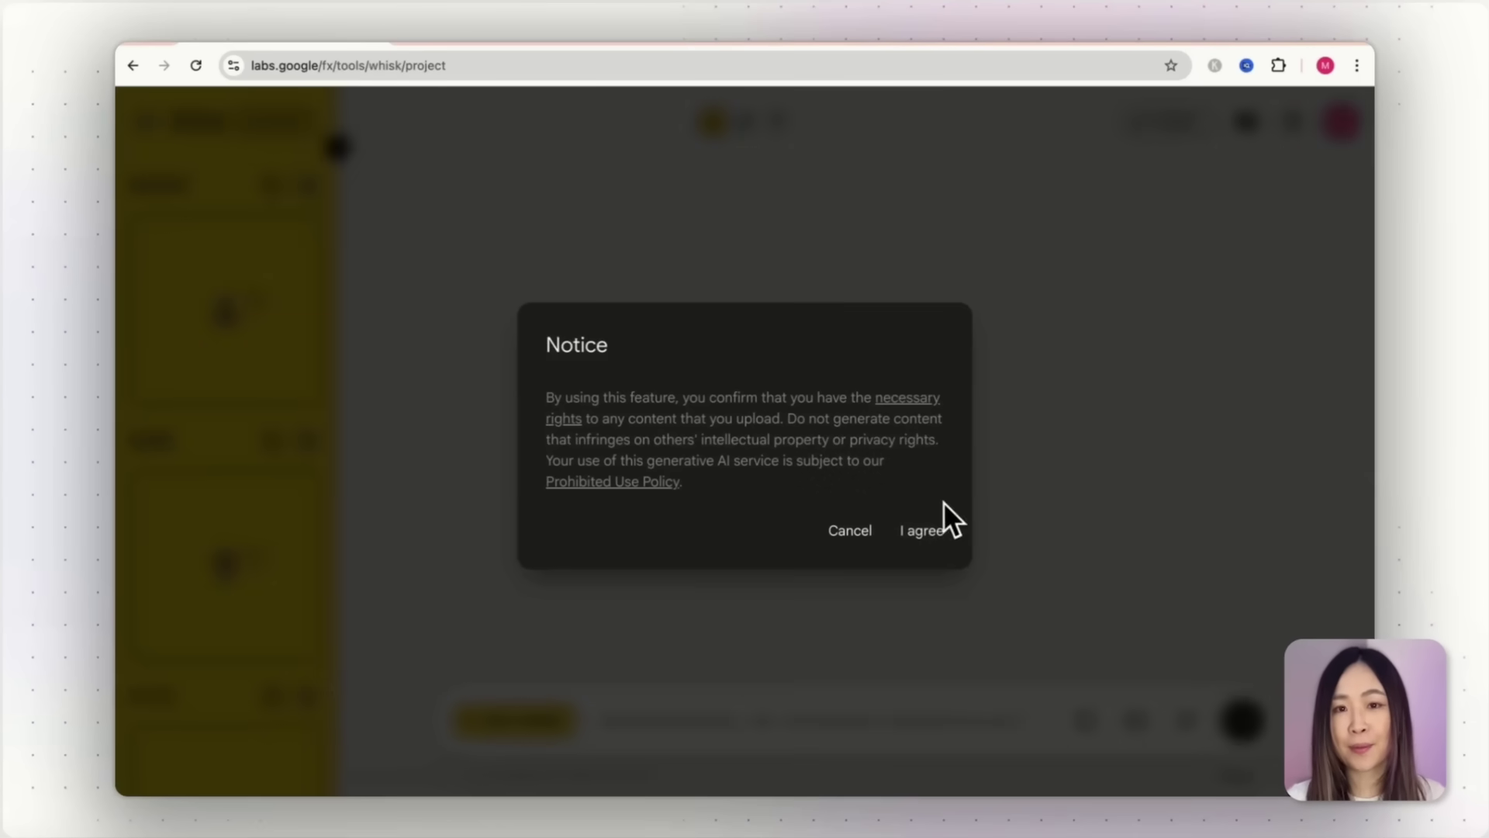
pyautogui.click(927, 531)
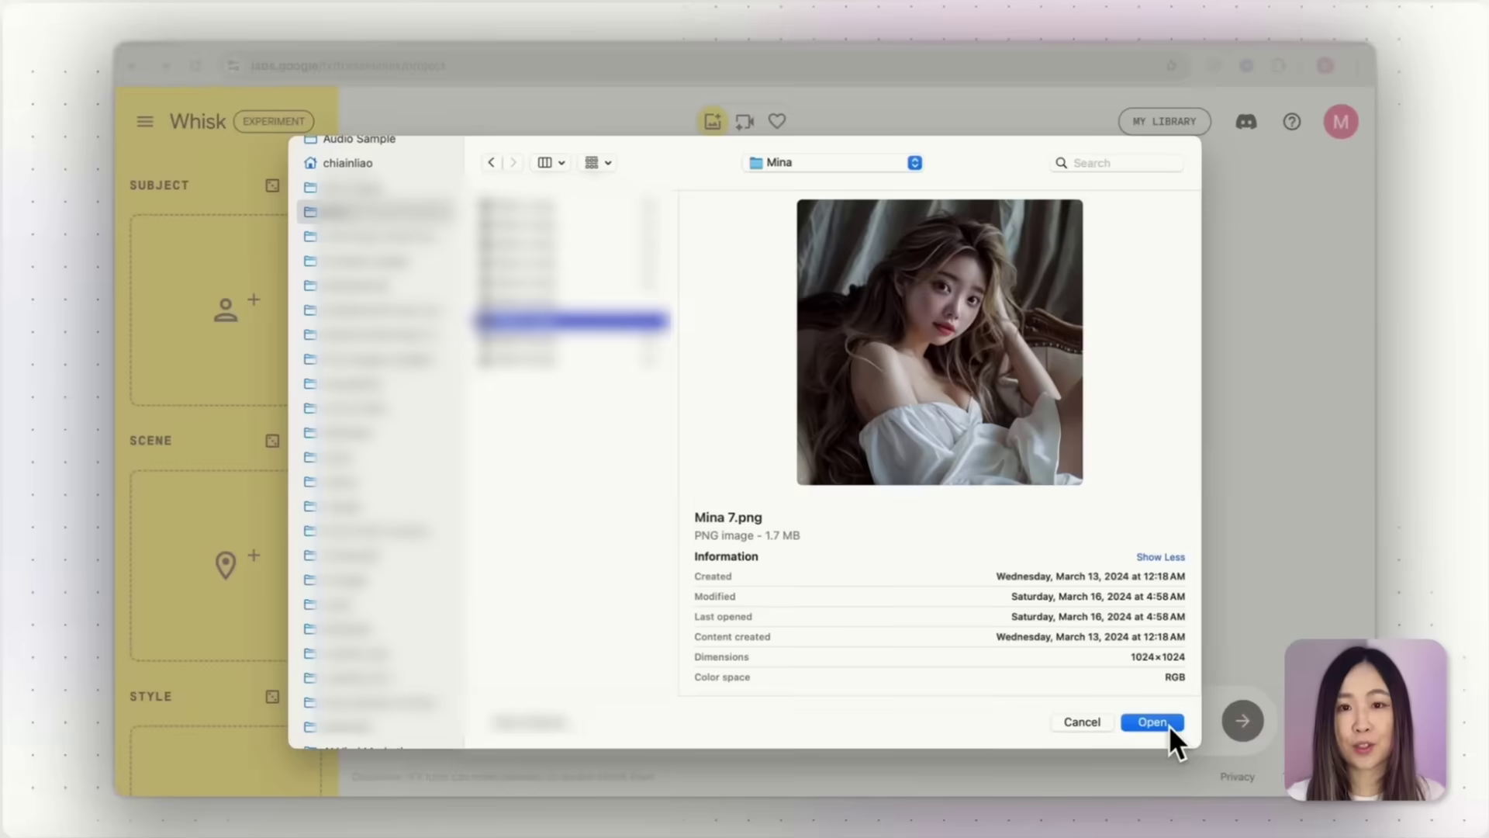
pyautogui.click(1168, 723)
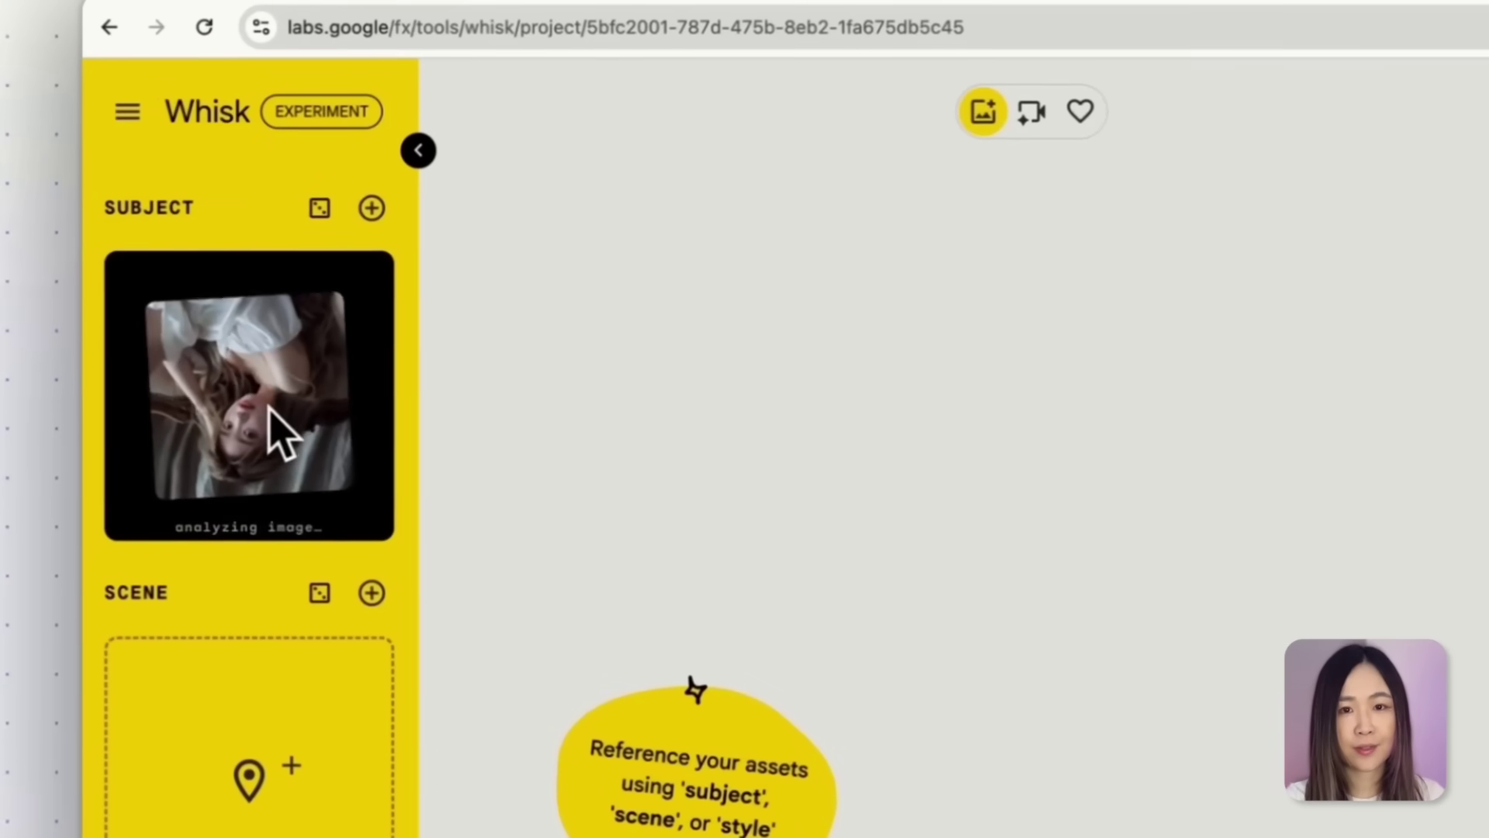
# Step: Add three random subject images with the dice, including a robot
pyautogui.click(319, 208)
pyautogui.click(319, 208)
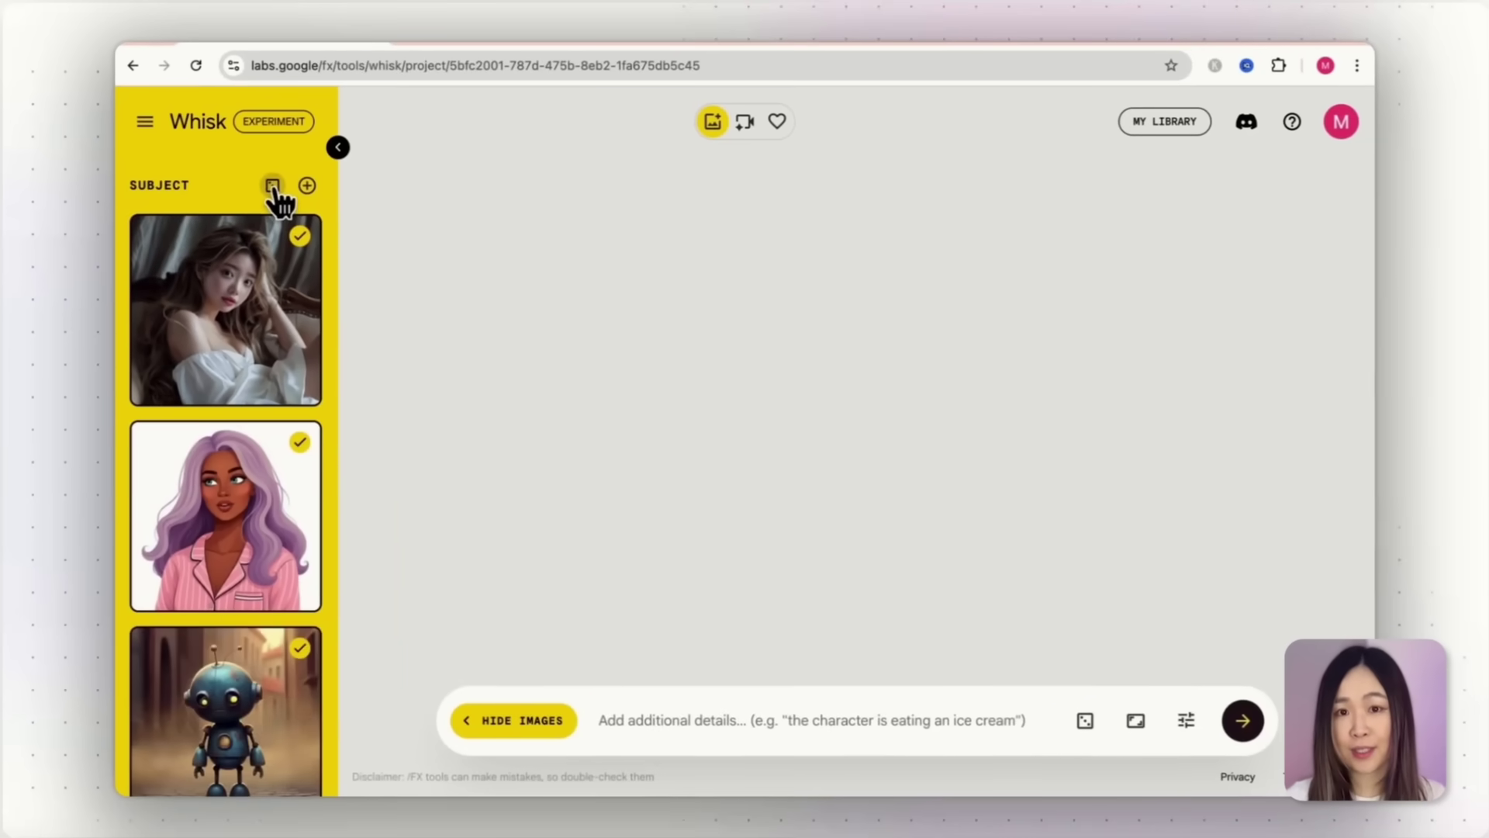
pyautogui.click(272, 187)
pyautogui.scroll(-4, 232, 415)
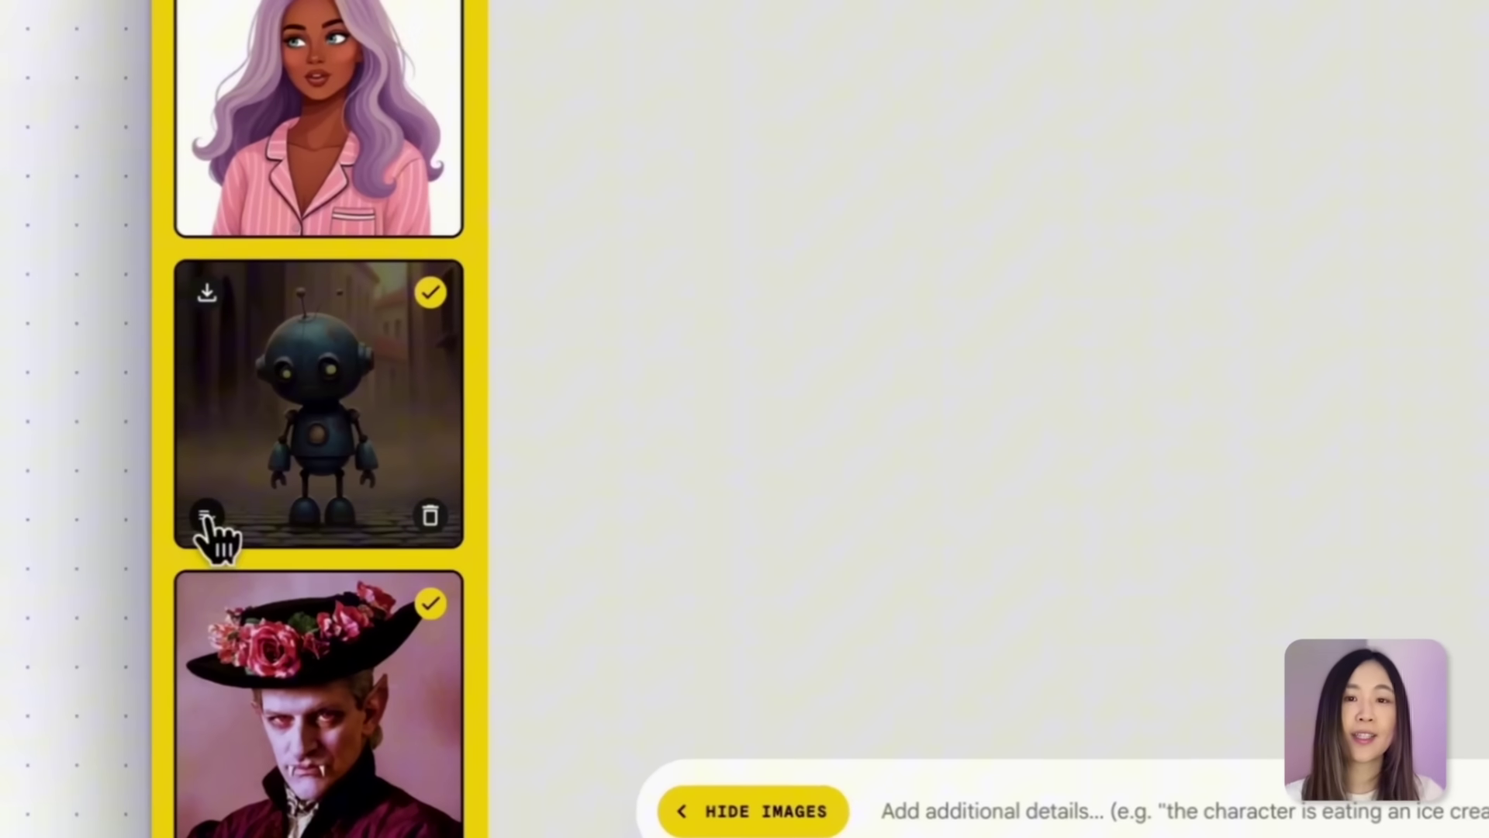
# Step: Refine the robot subject with 'the robot is eating an ice cream' so it holds a cone
pyautogui.click(207, 516)
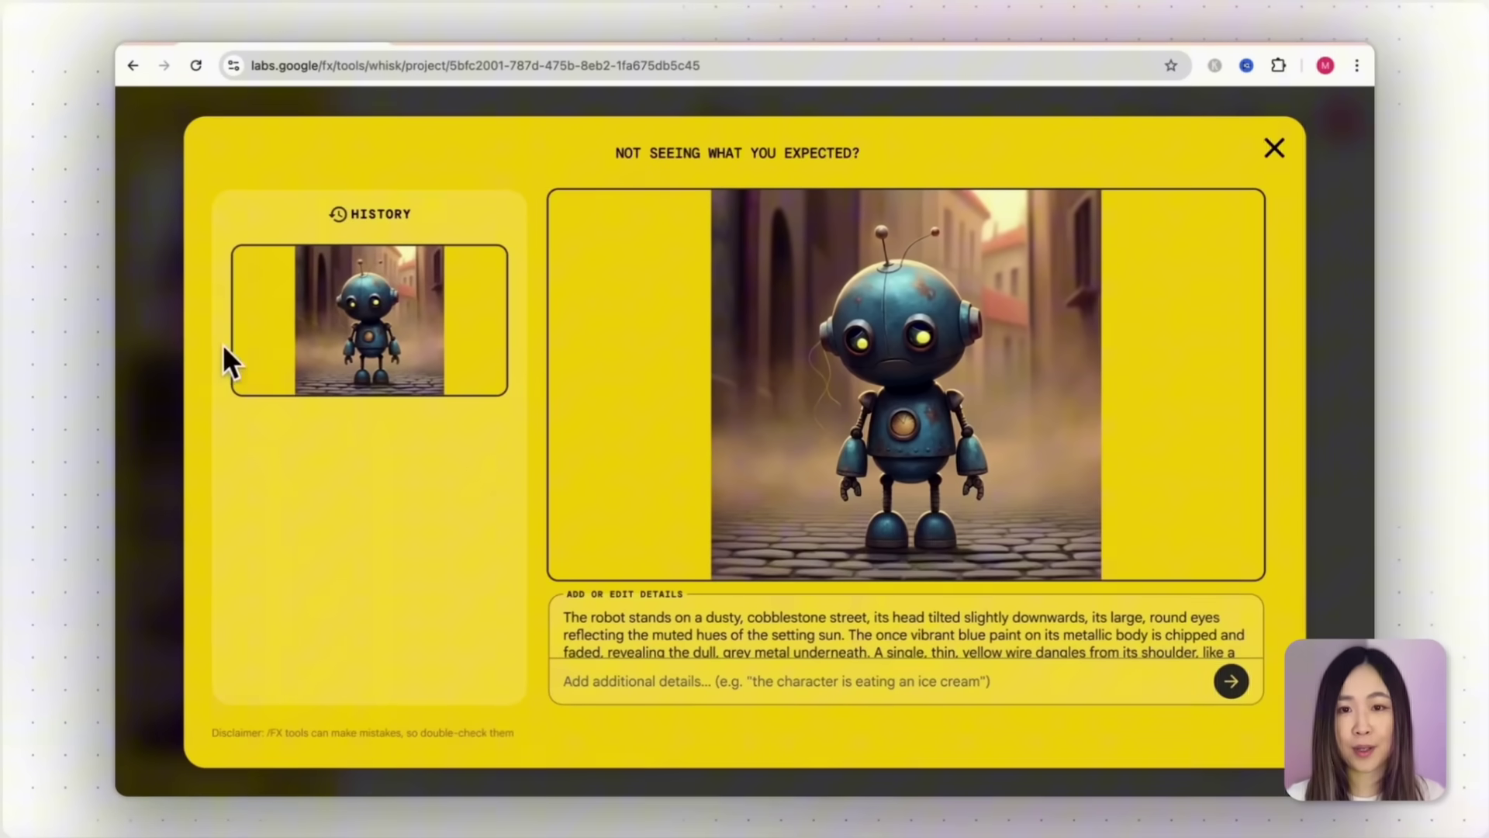
pyautogui.click(701, 682)
pyautogui.write('the robot i')
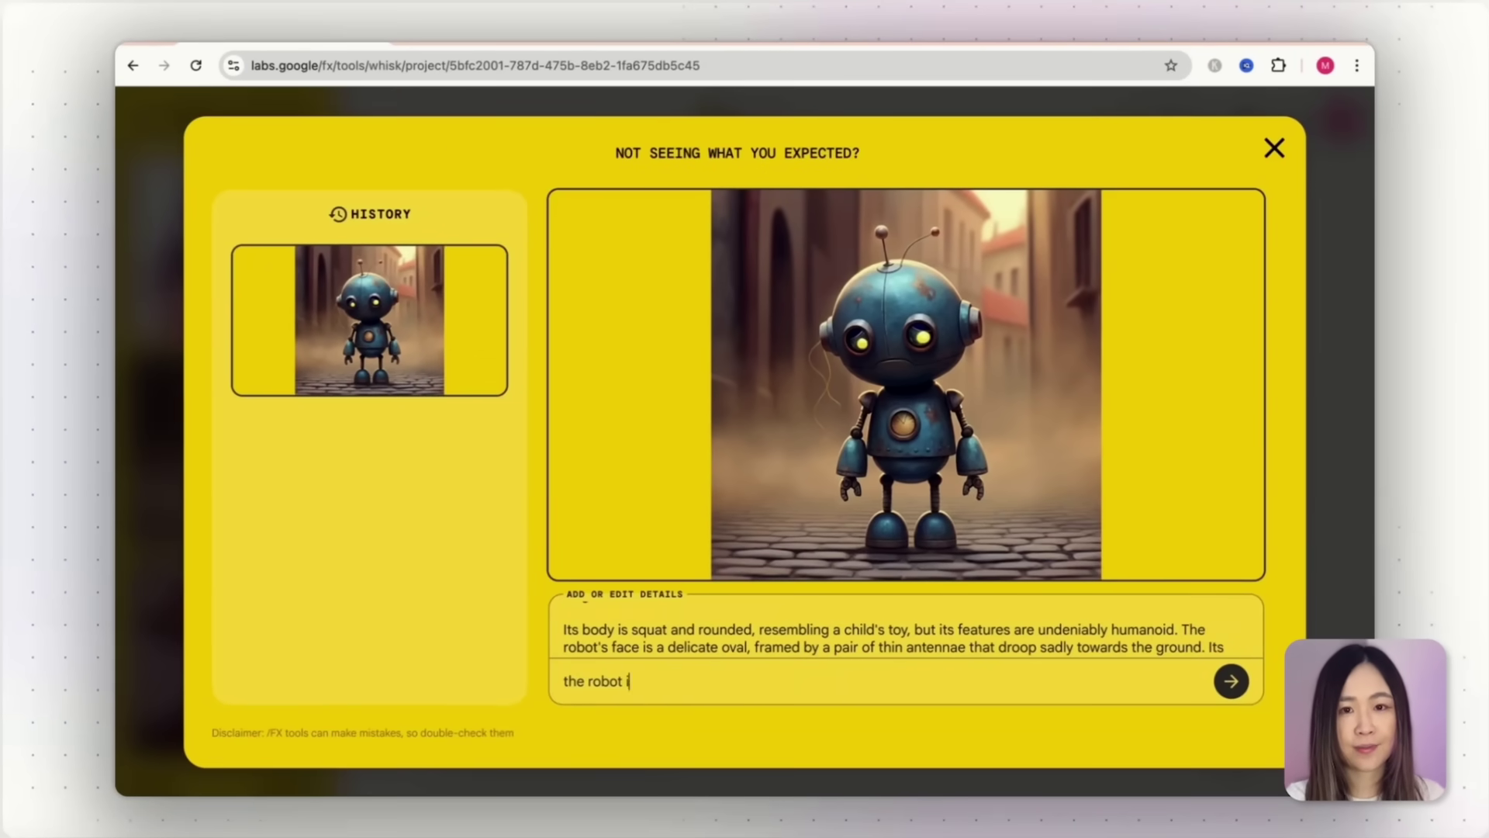
pyautogui.write('s eating an ice cream')
pyautogui.click(1230, 682)
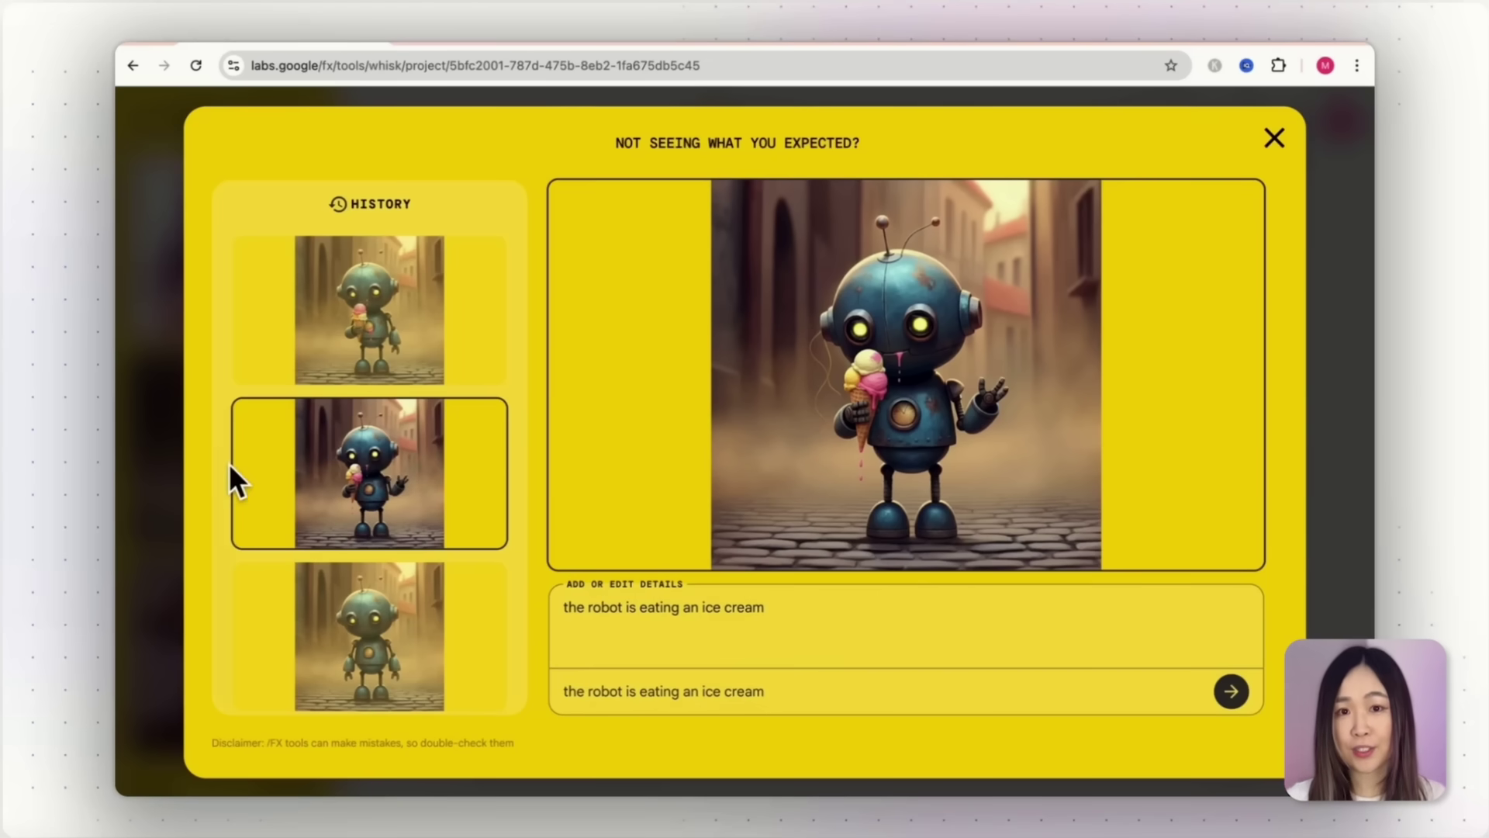
pyautogui.click(1274, 139)
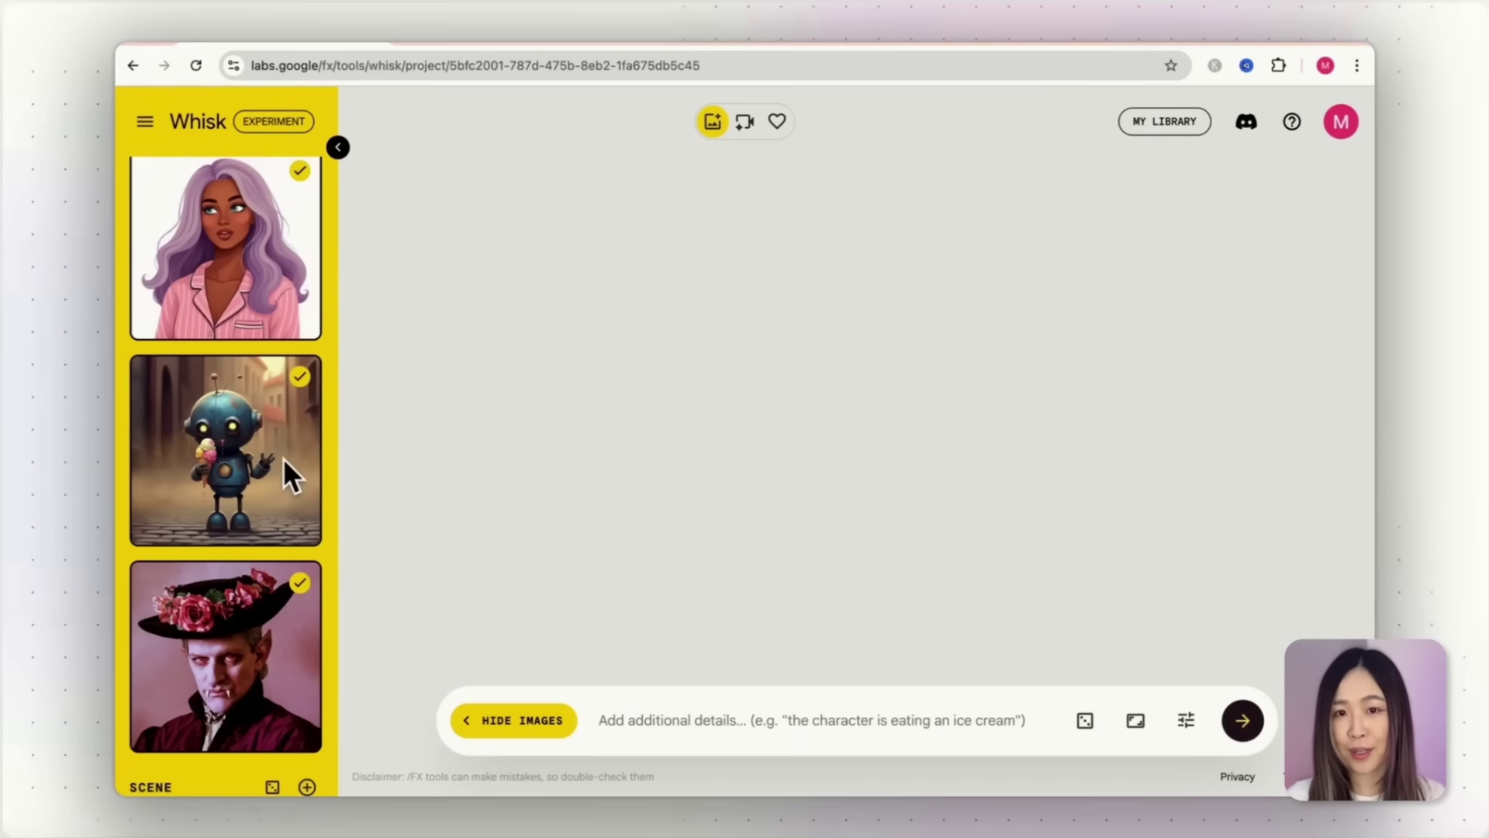
# Step: Fill the scene slot with random scene images and stop using the anime style image
pyautogui.scroll(-10, 301, 496)
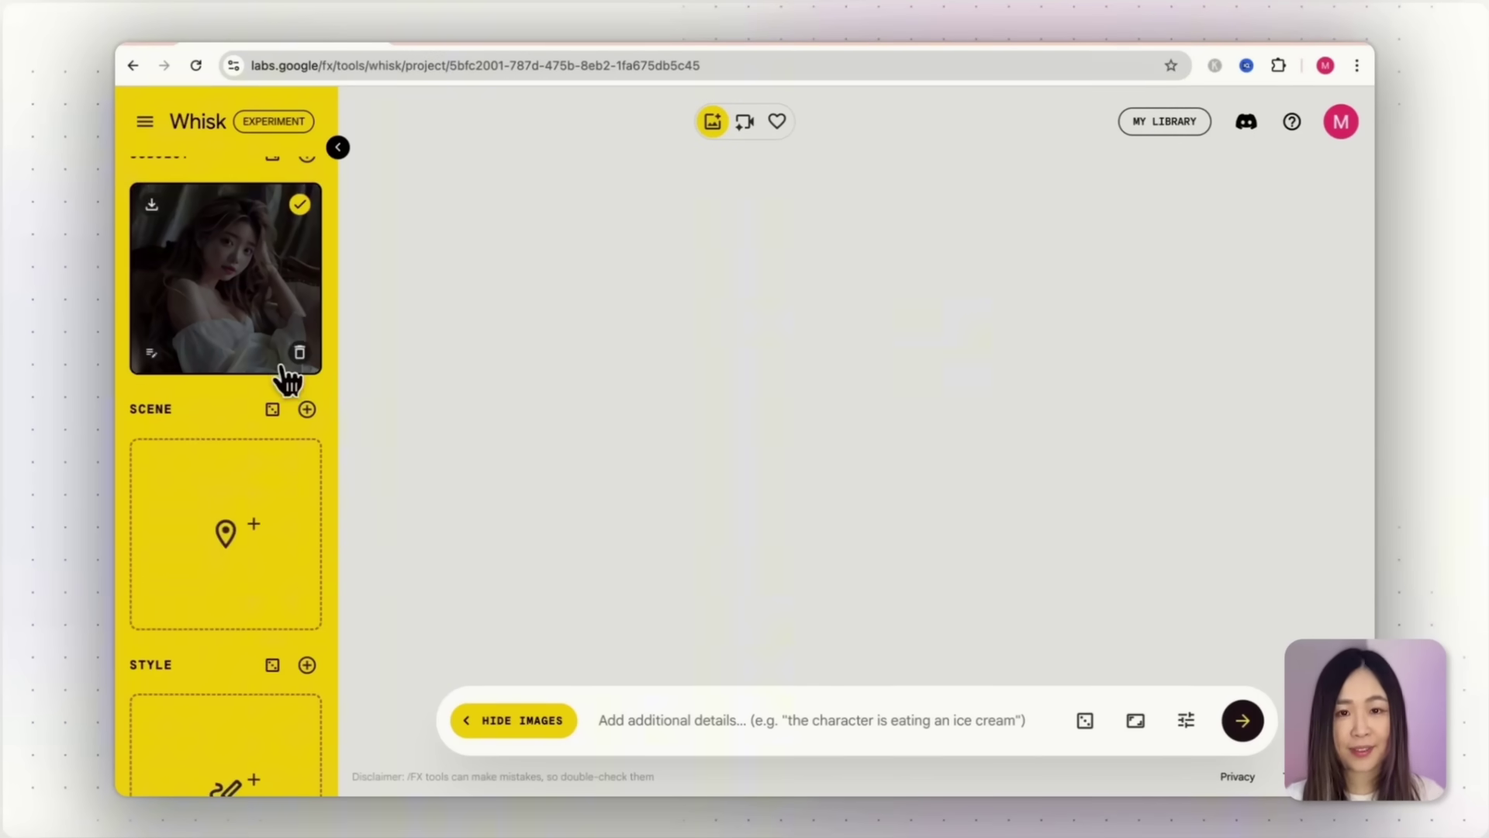
pyautogui.scroll(1, 294, 279)
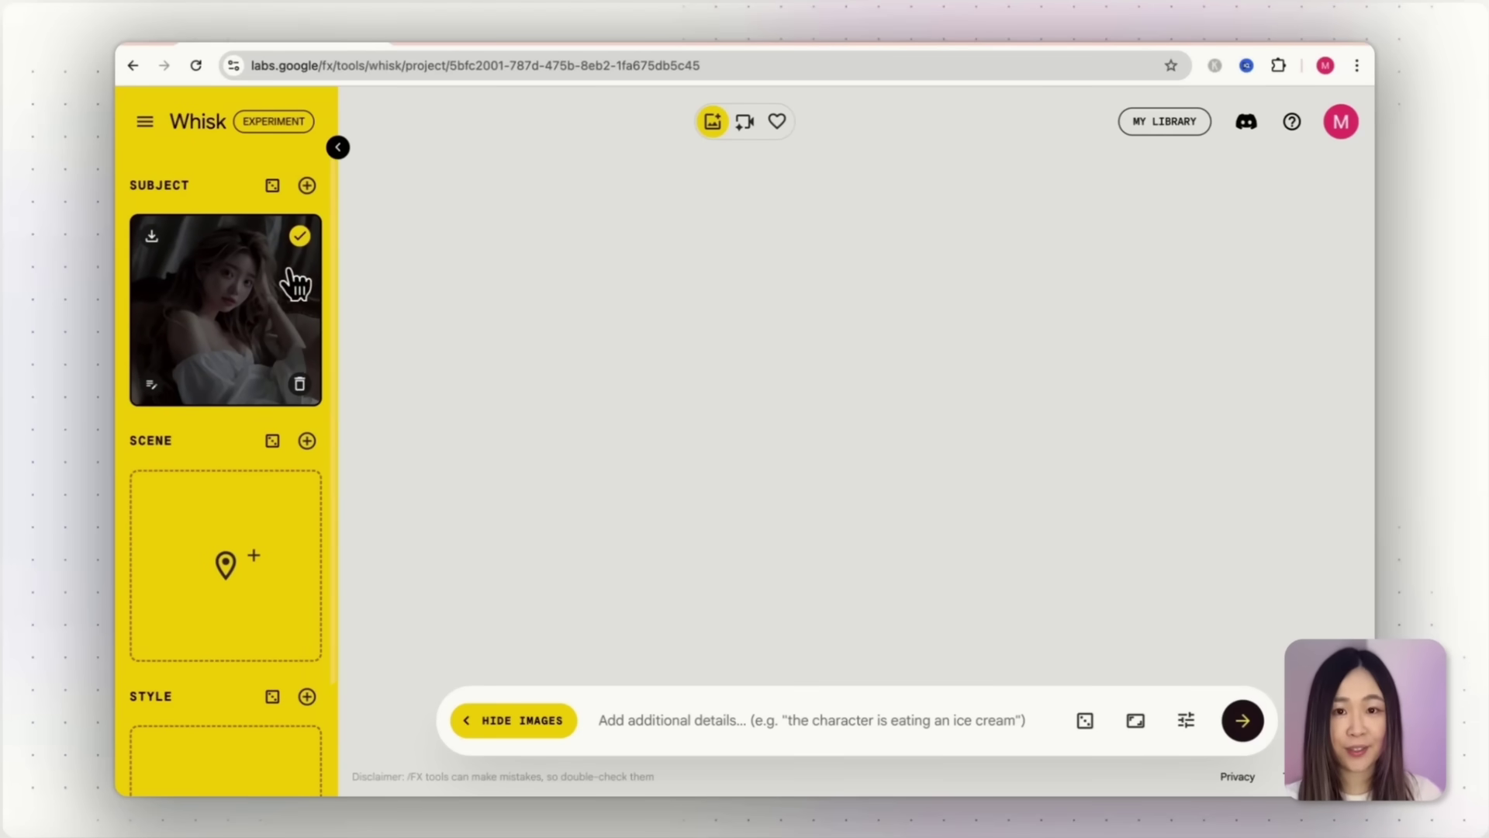
pyautogui.scroll(-3, 299, 371)
pyautogui.click(272, 341)
pyautogui.scroll(-8, 272, 465)
pyautogui.click(272, 563)
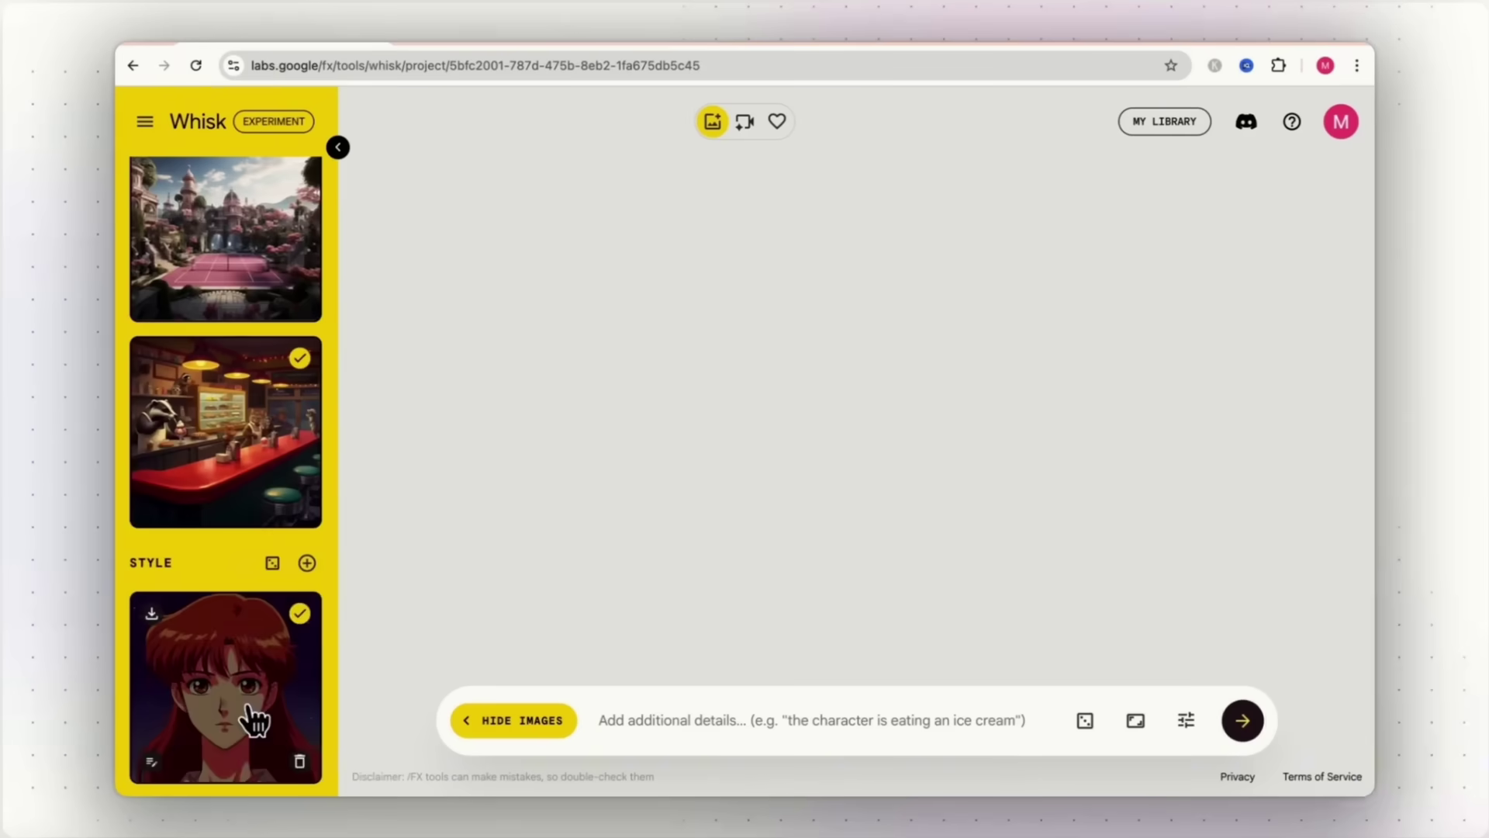
pyautogui.click(253, 721)
pyautogui.scroll(-10, 248, 660)
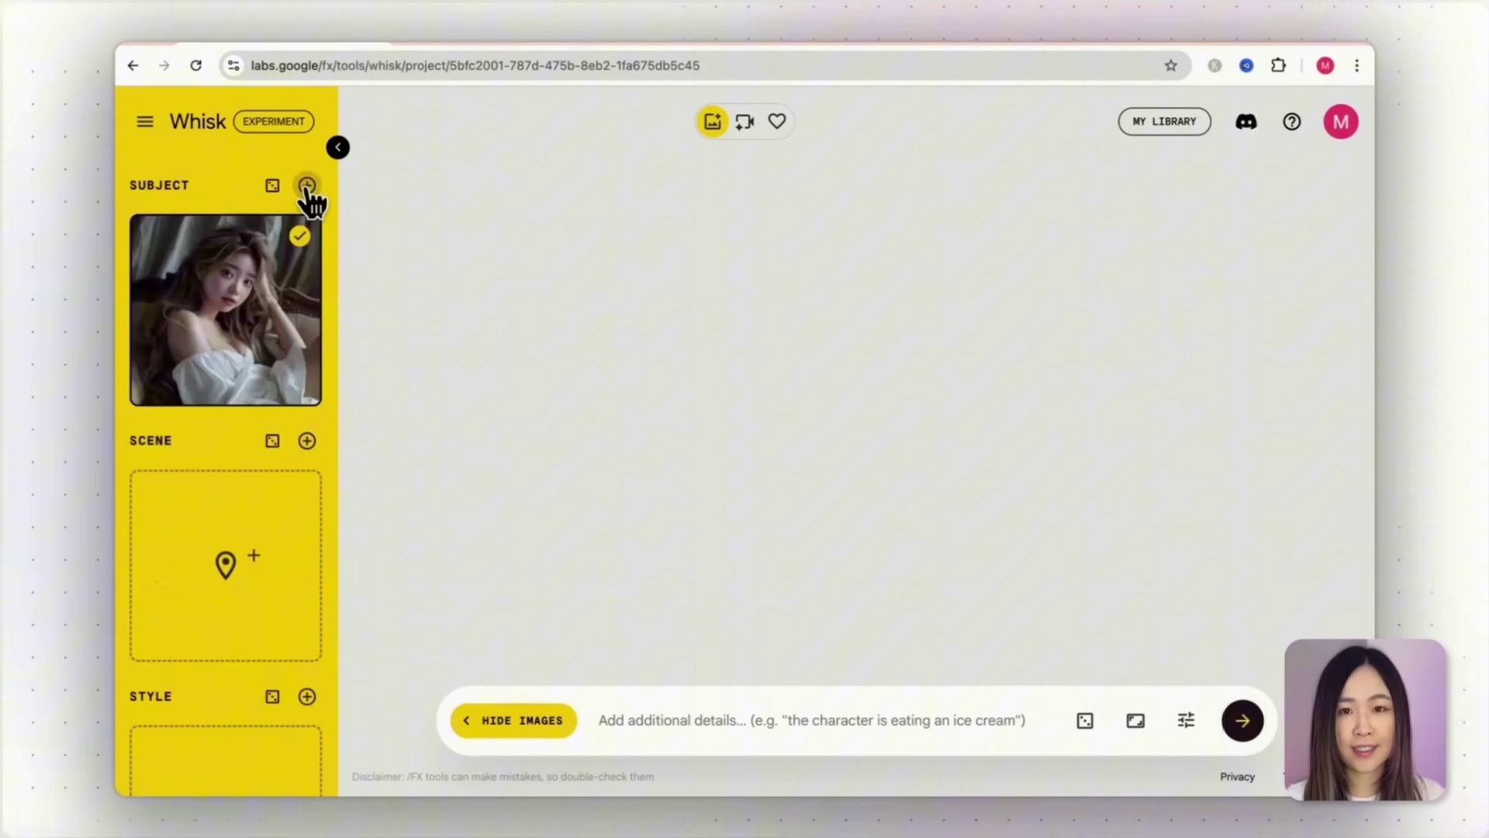
# Step: Add outfit 1.jpg as a second subject and cafe.jpg as the scene image
pyautogui.click(306, 186)
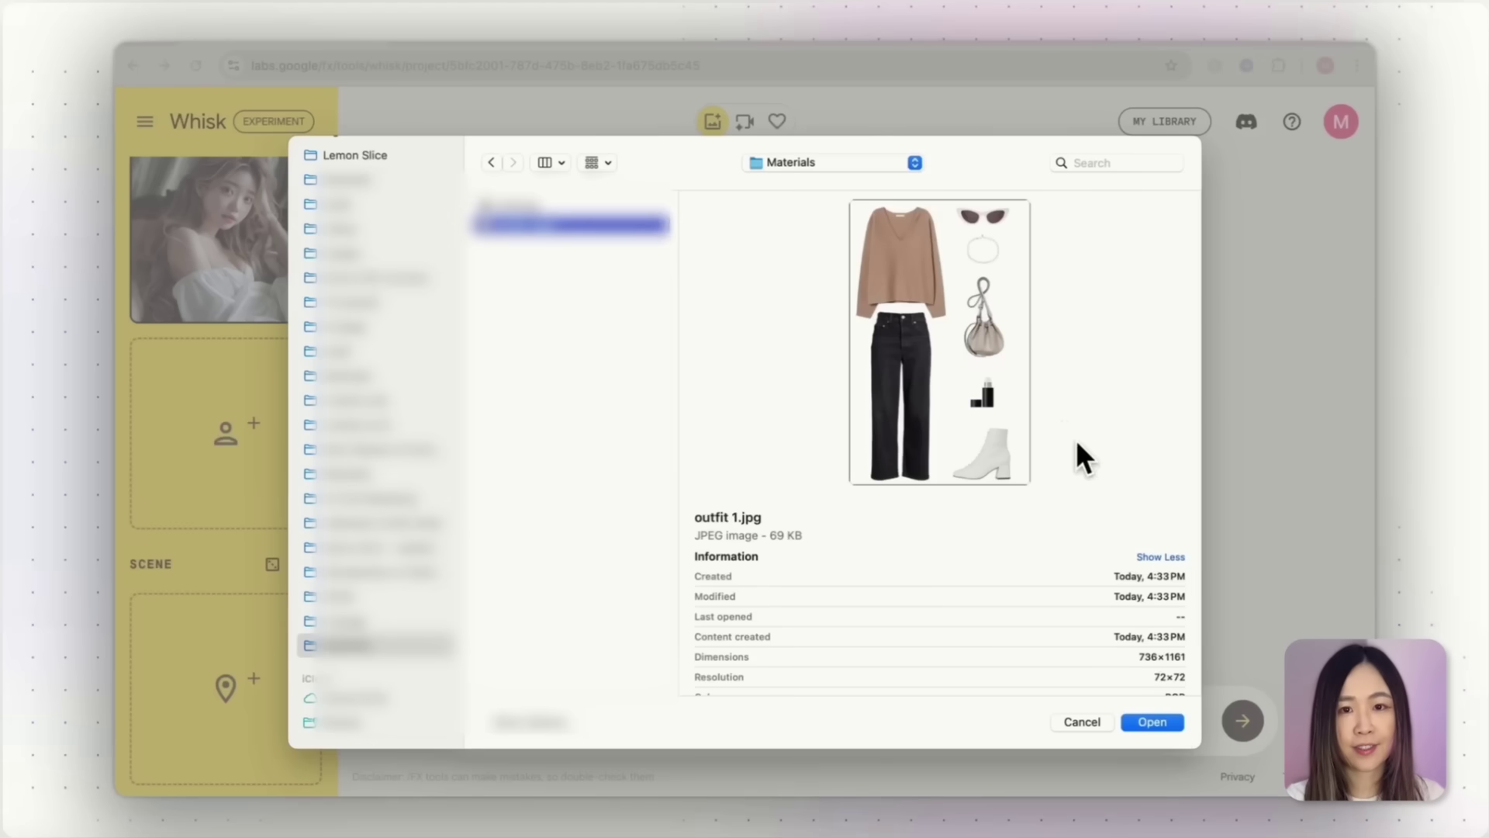
pyautogui.press('Return')
pyautogui.click(223, 727)
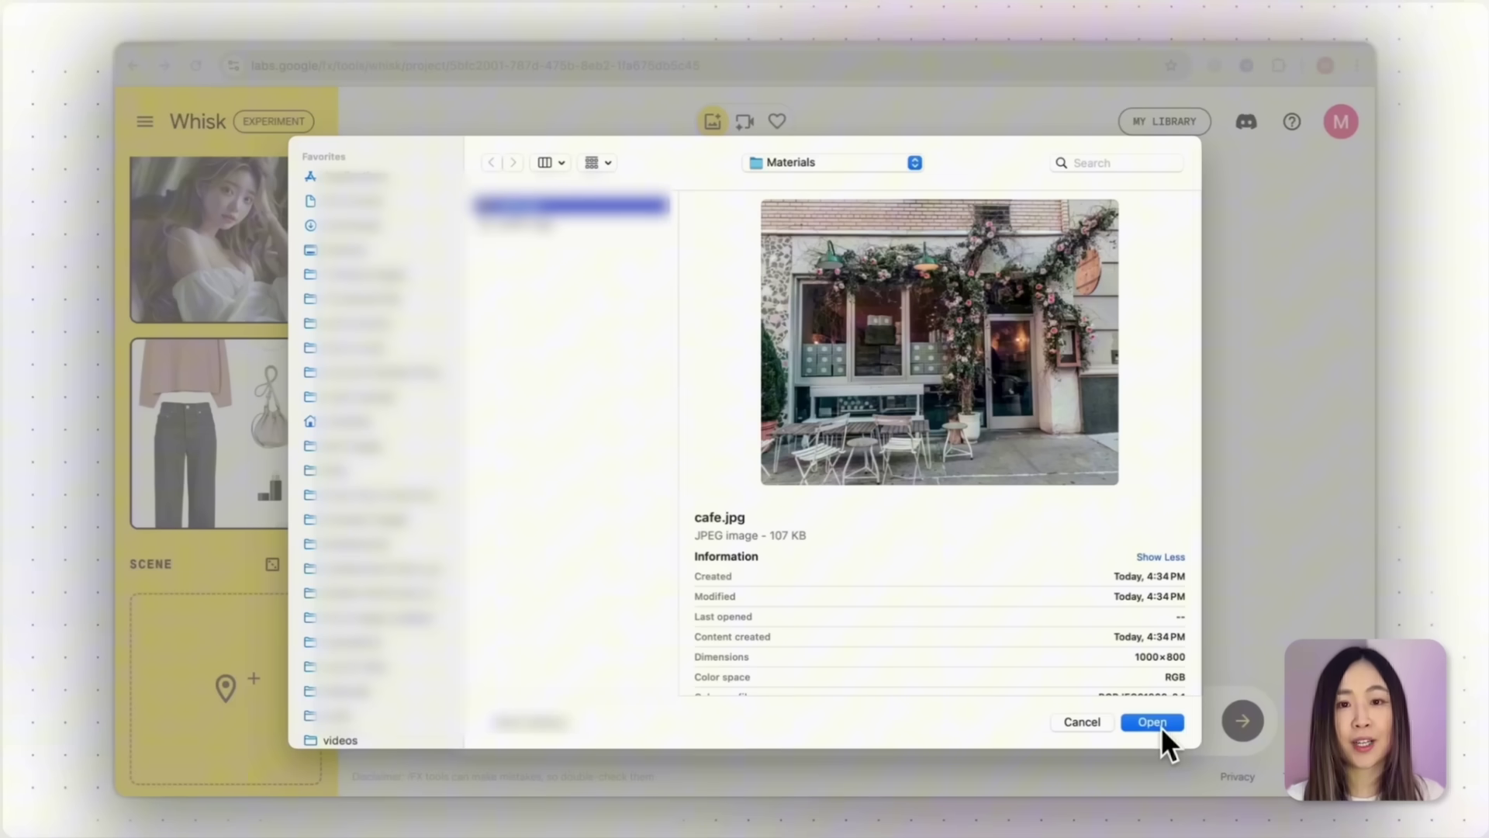
pyautogui.click(1161, 726)
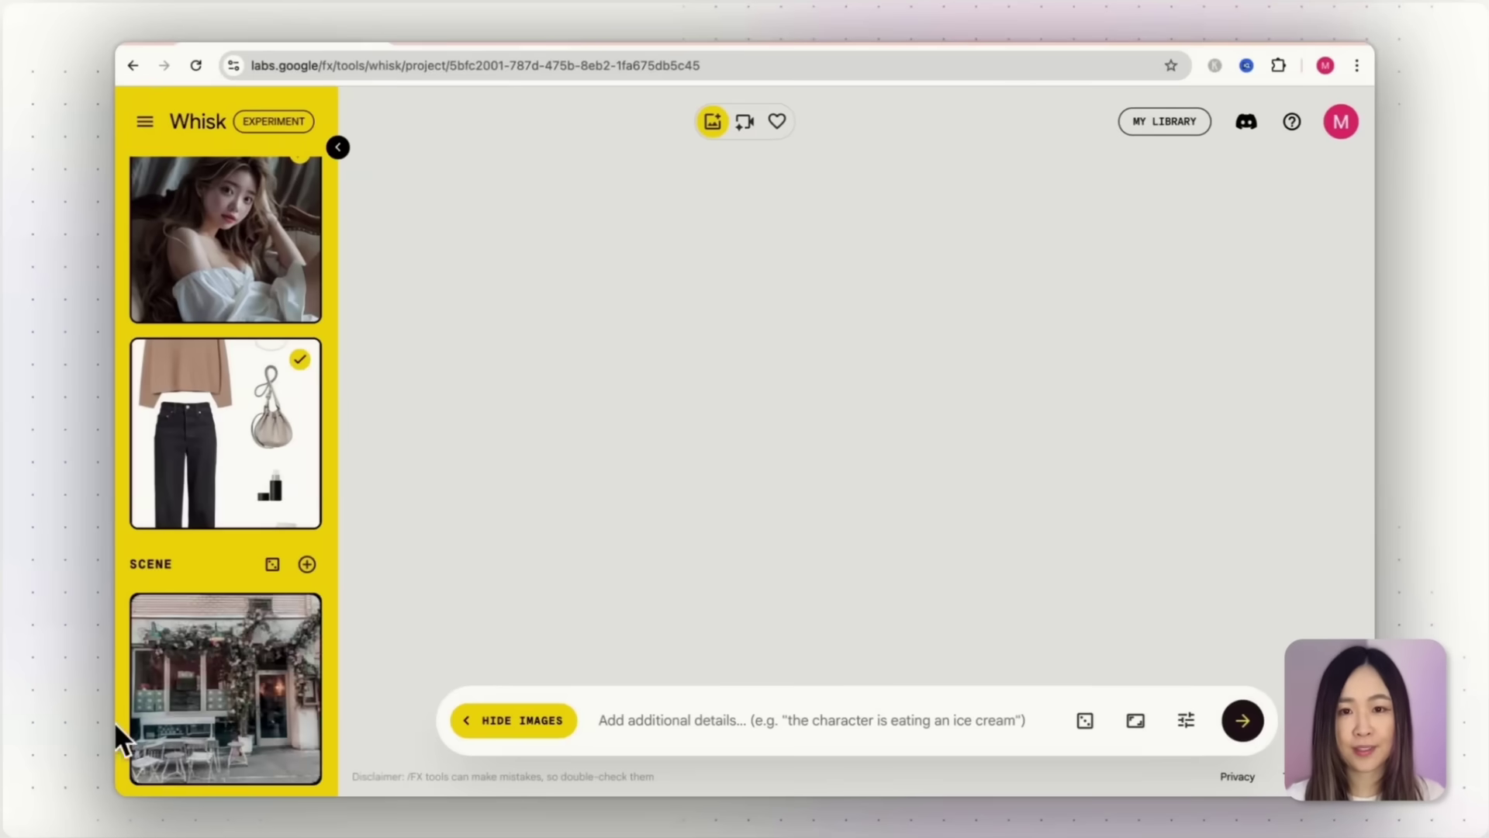
pyautogui.scroll(-3, 286, 731)
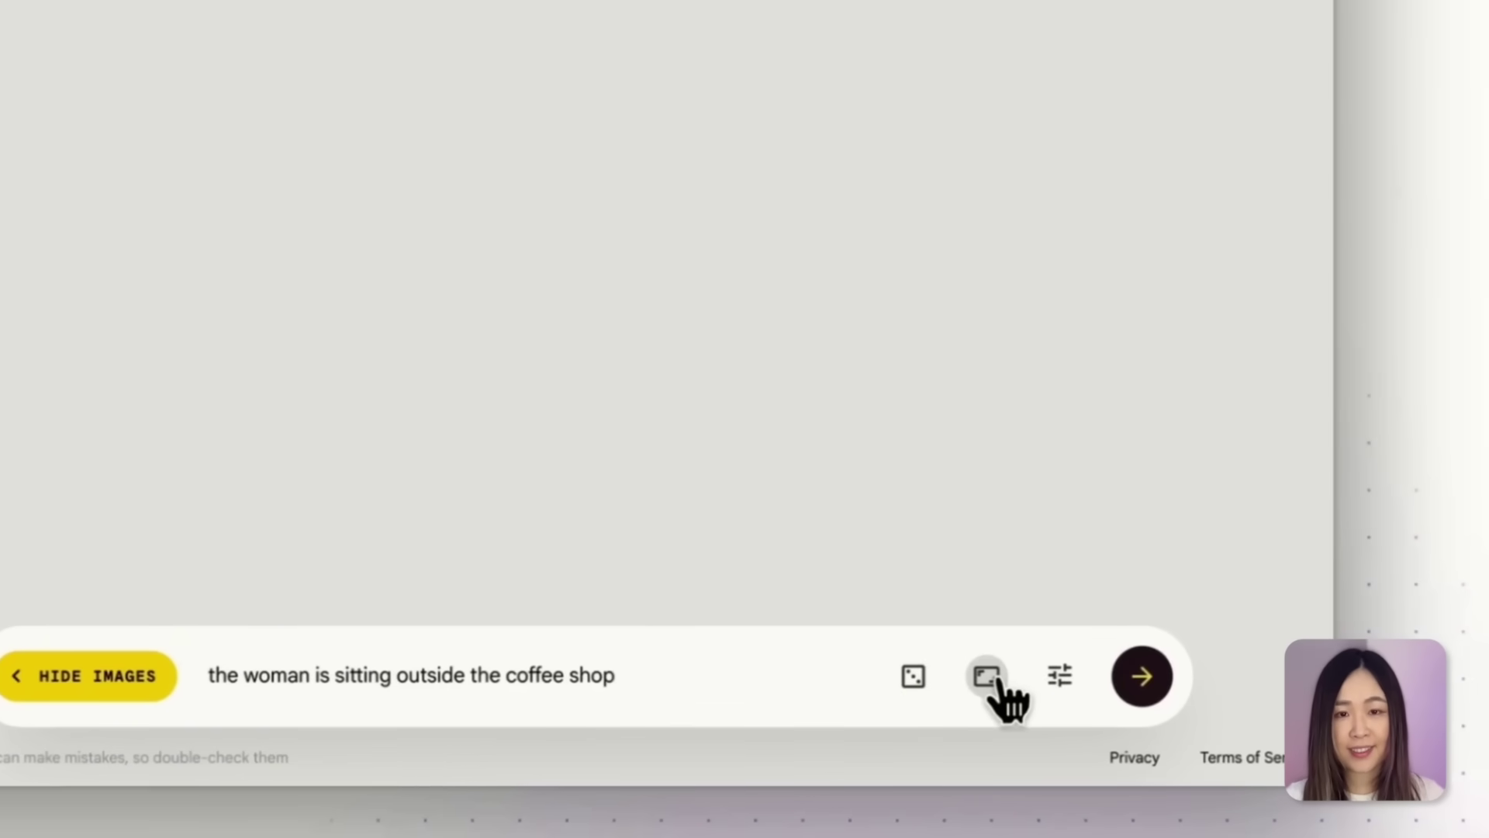
# Step: Try 1:1 Square, keep 16:9 Landscape output, and check the seed in generation settings
pyautogui.click(985, 676)
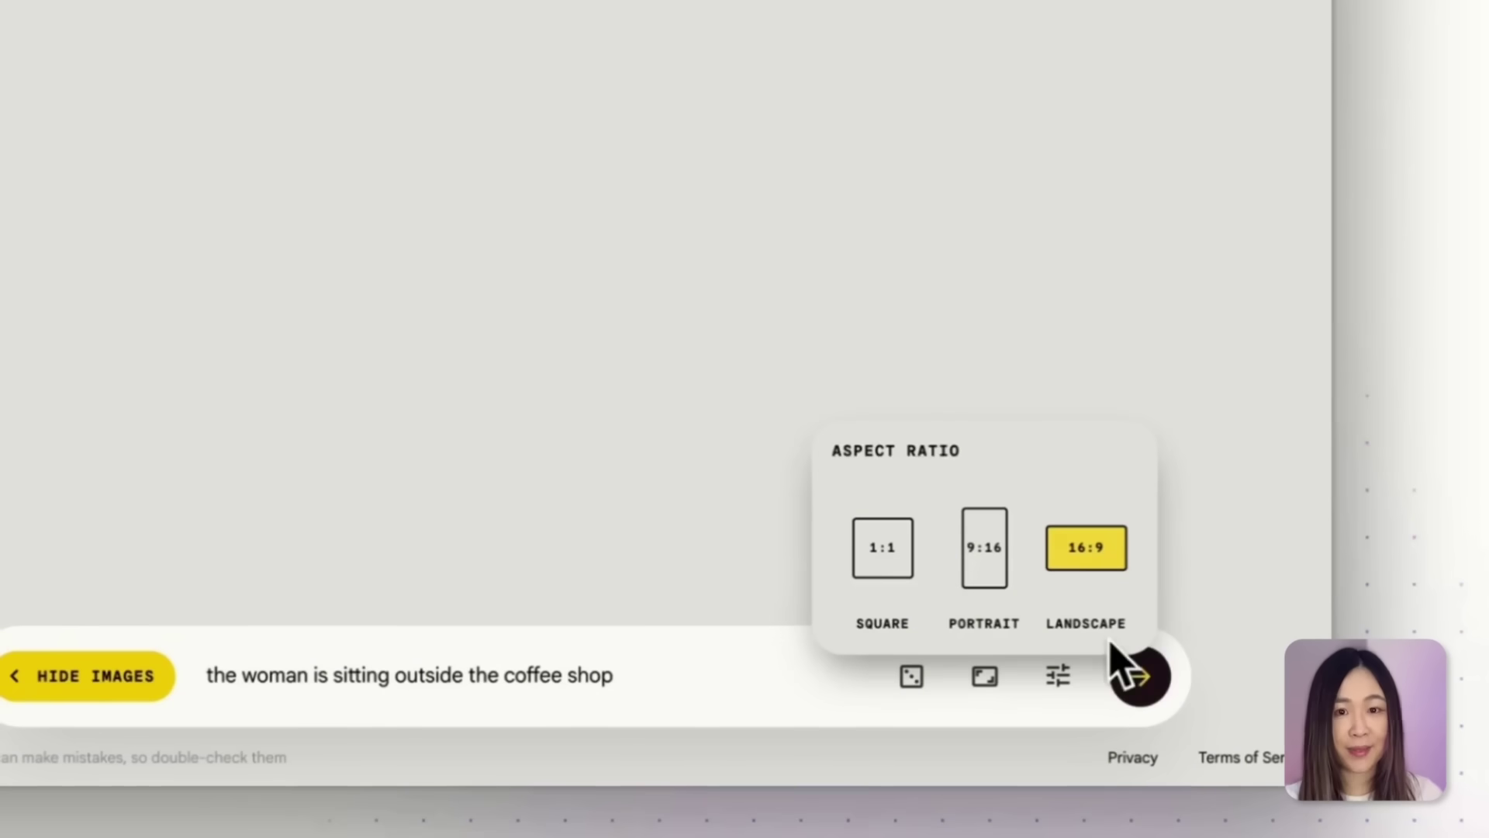
pyautogui.click(884, 546)
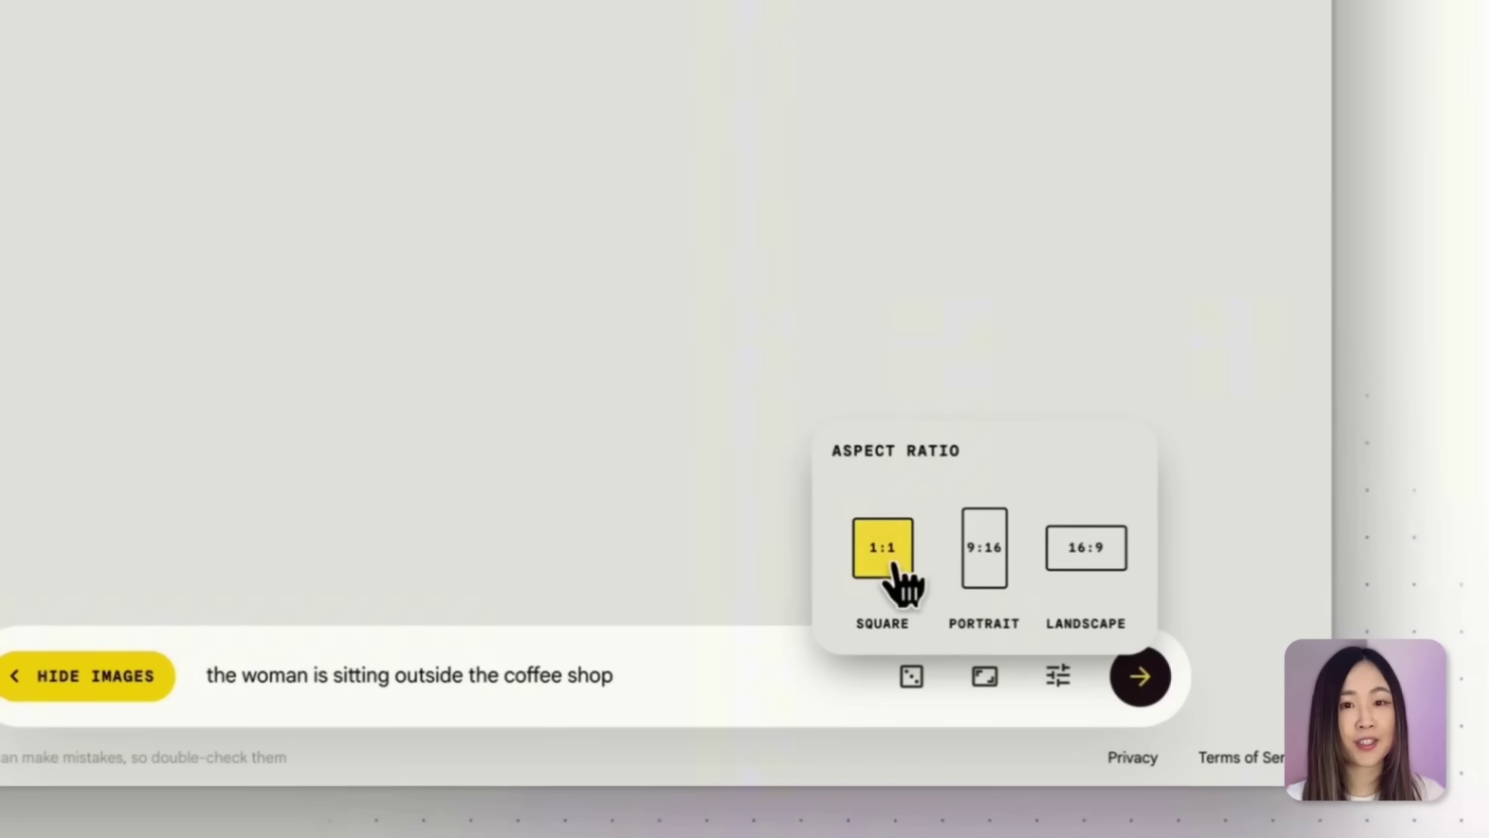
pyautogui.click(1061, 570)
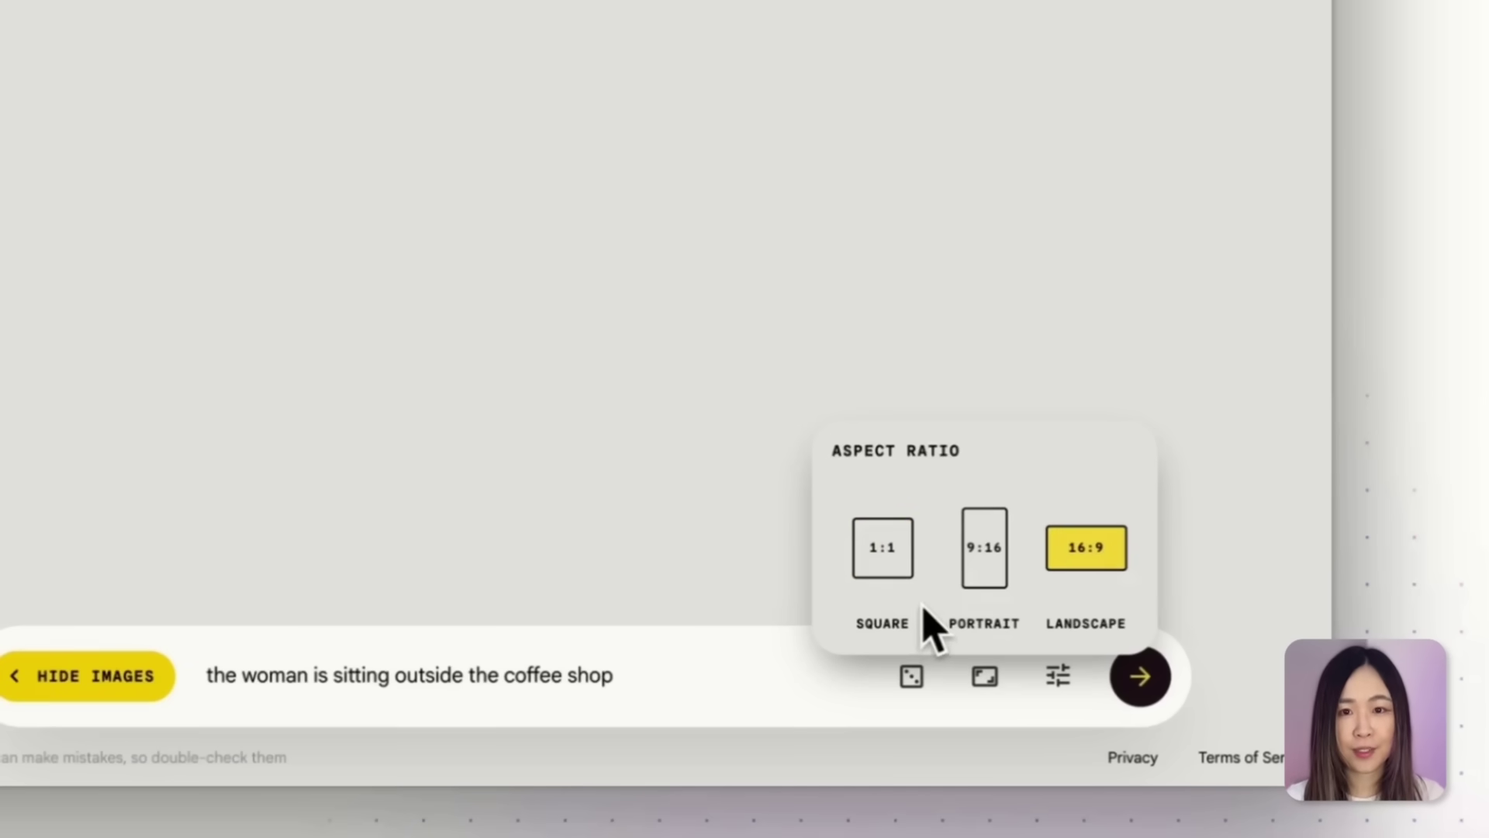
pyautogui.click(1058, 675)
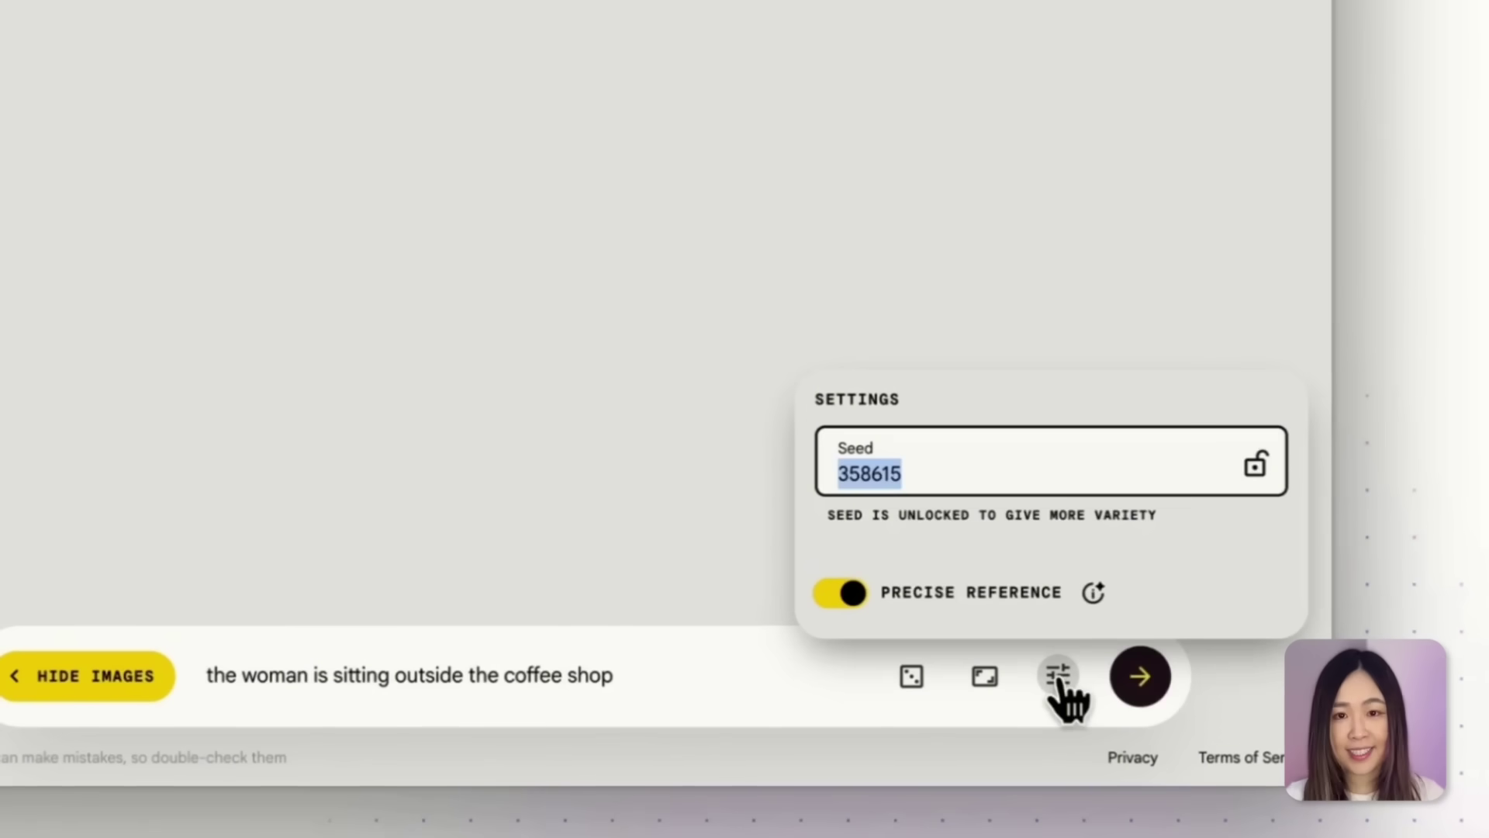
pyautogui.moveTo(1091, 597)
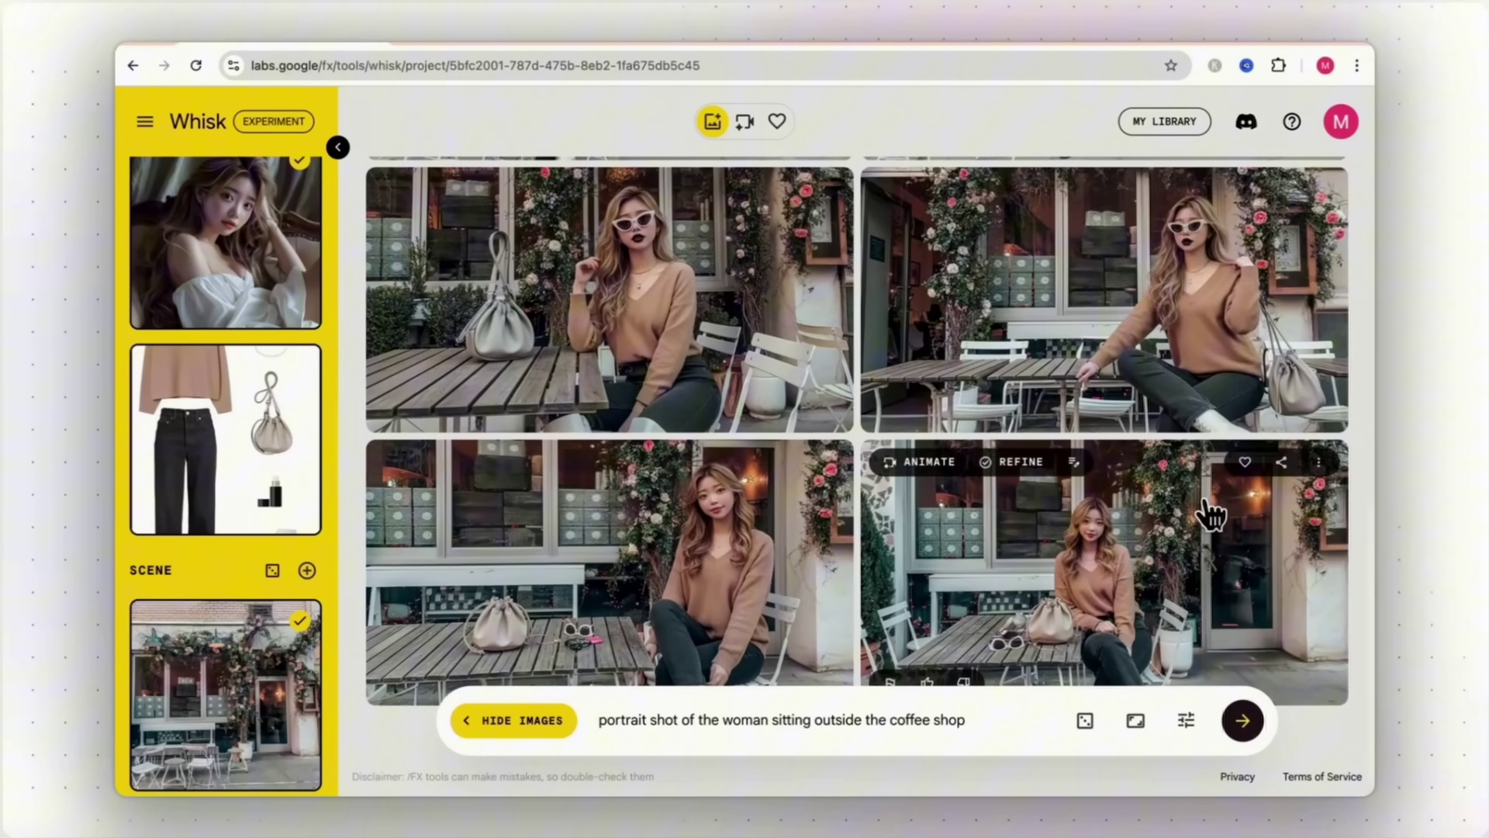
# Step: Open the 'Not seeing what you expected?' dialog for the top-left portrait shot, then return to the results
pyautogui.scroll(1, 1122, 355)
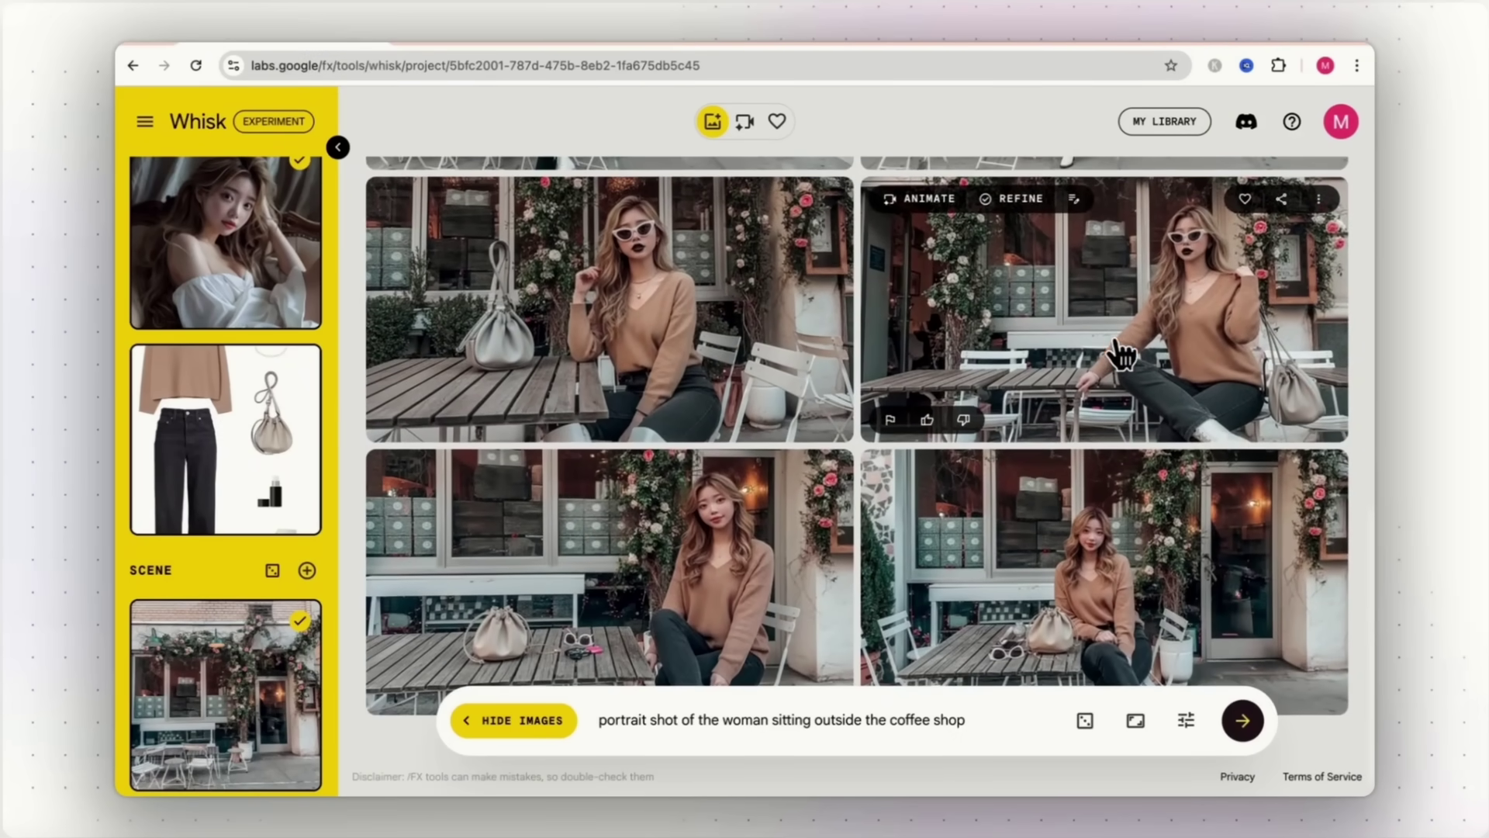
pyautogui.click(794, 376)
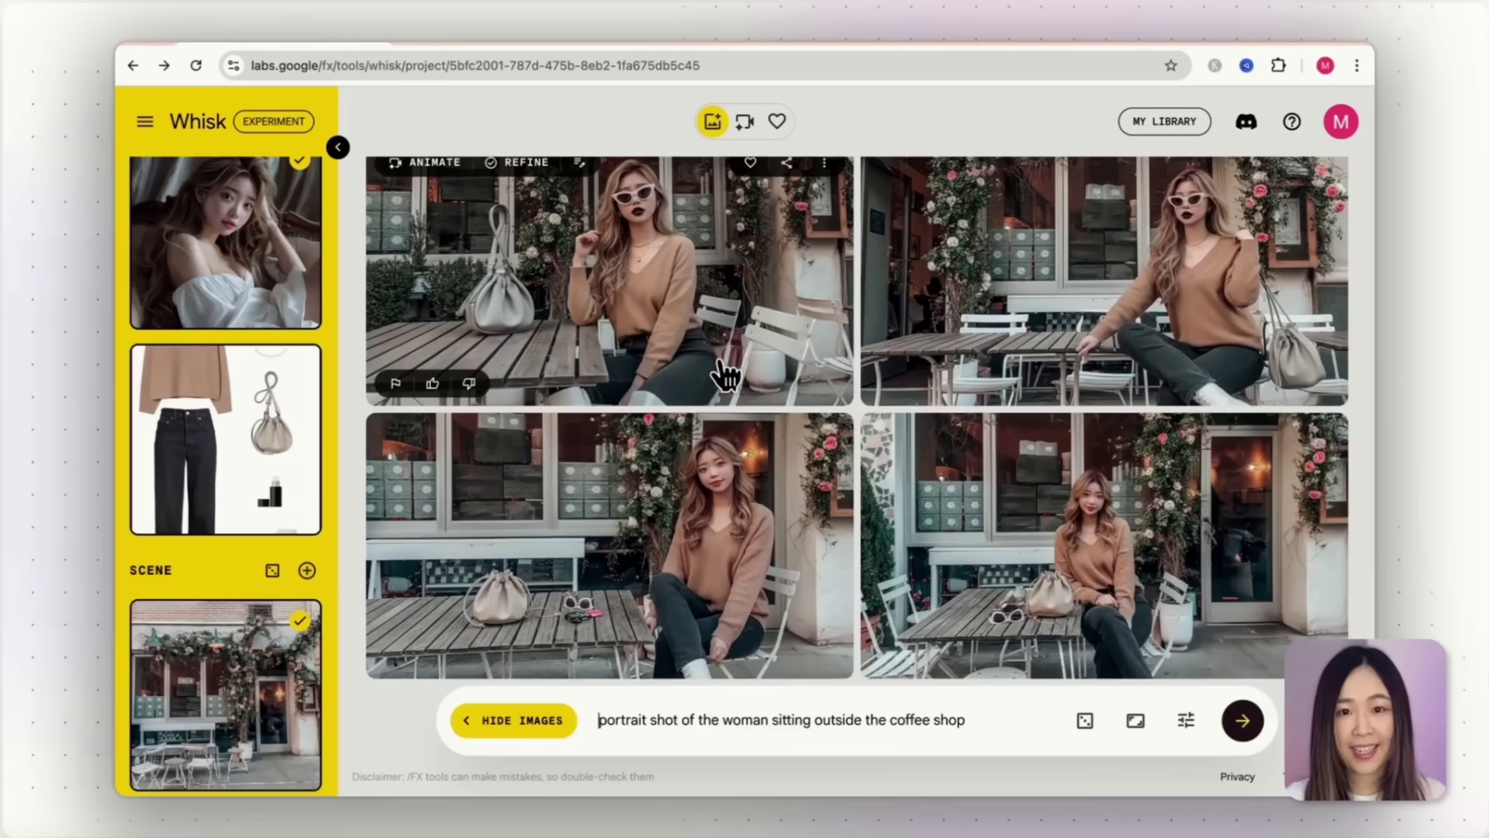
pyautogui.scroll(1, 578, 264)
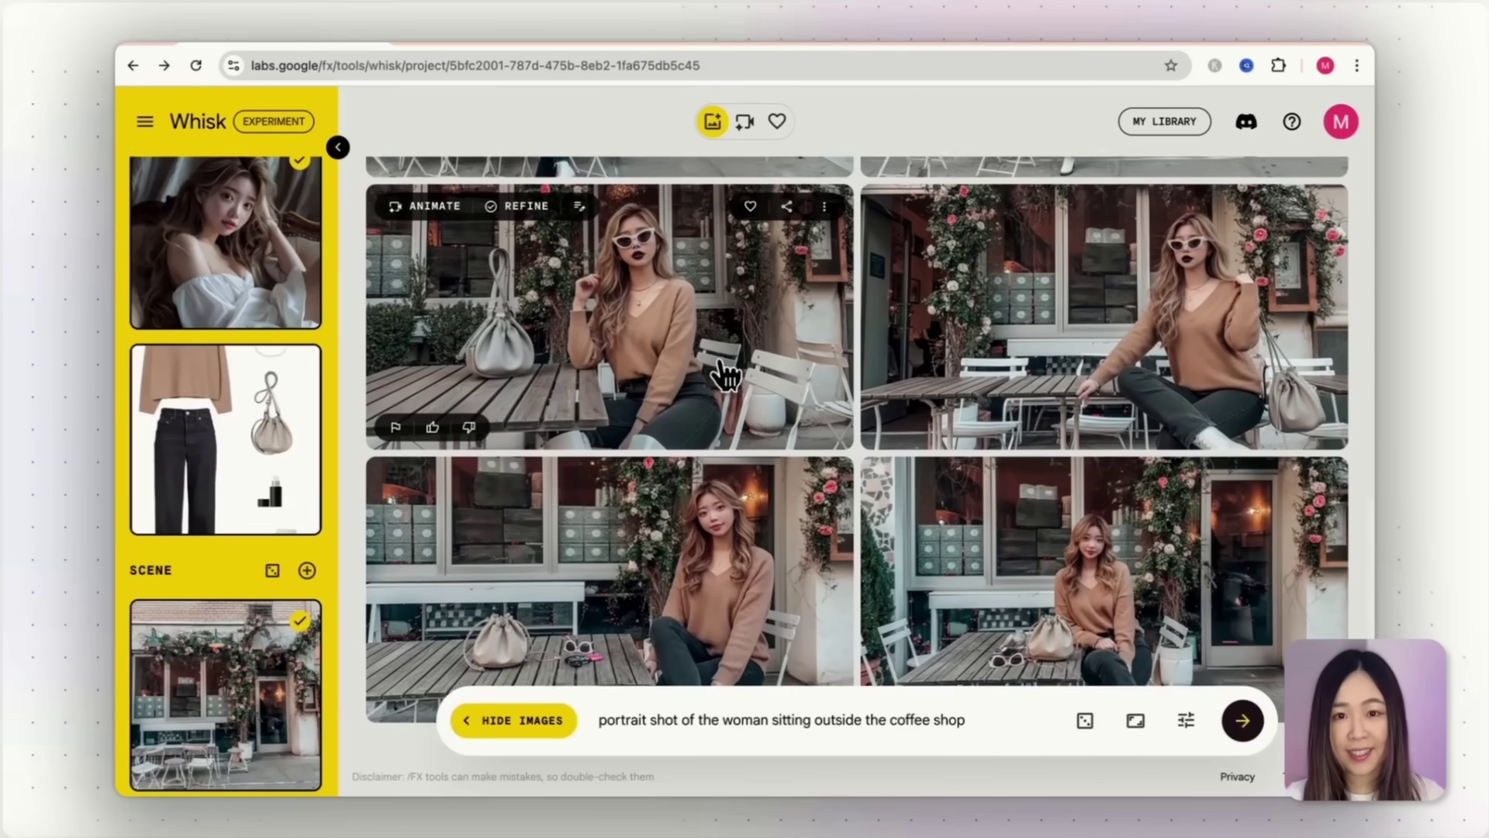
# Step: Refine the first portrait: woman holding a coffee cup, pink lips, magazine on the table
pyautogui.click(534, 211)
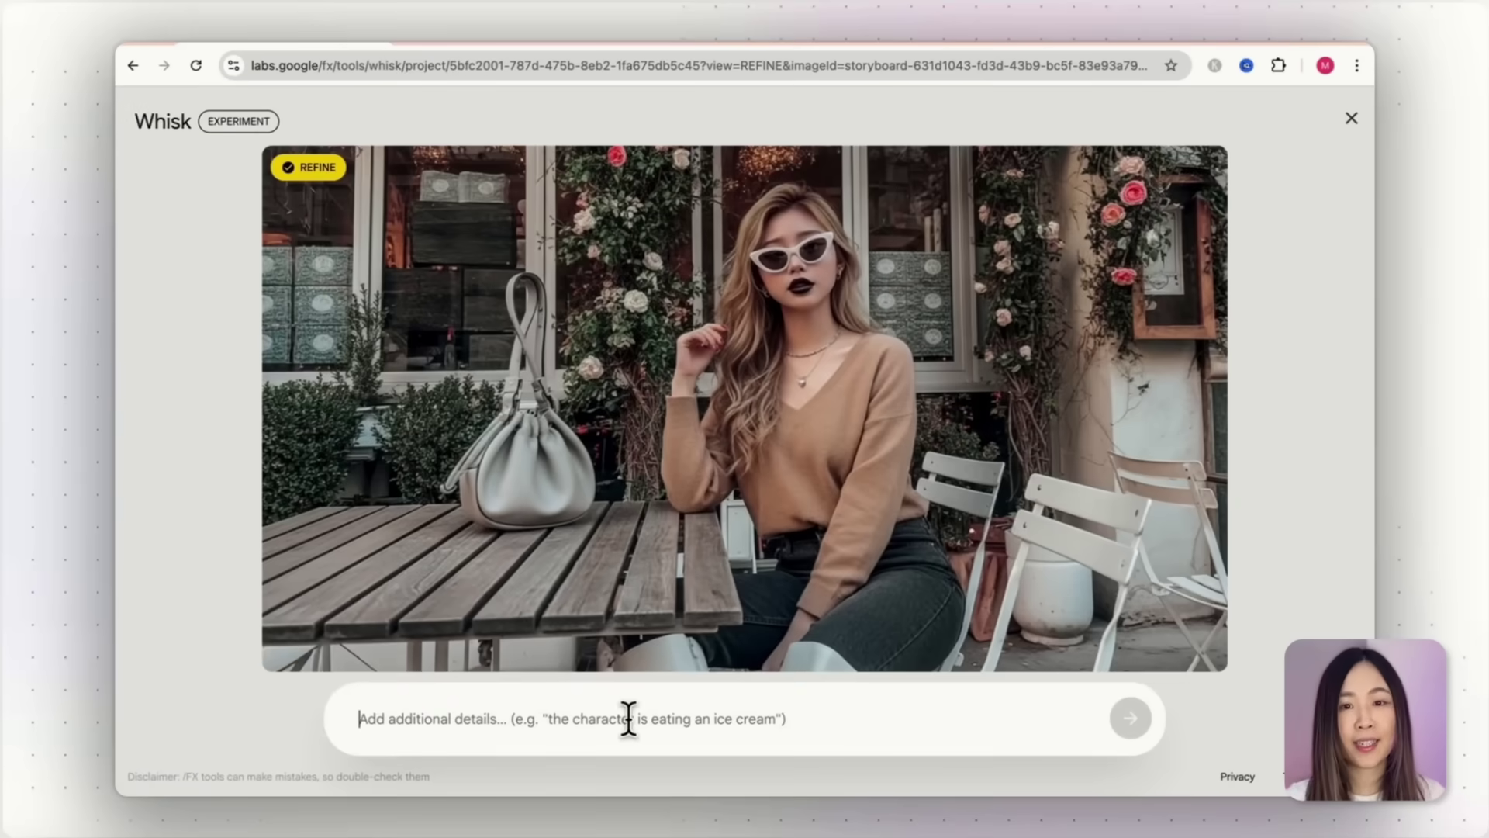
pyautogui.click(628, 718)
pyautogui.write('the woman is holding a coffee cup')
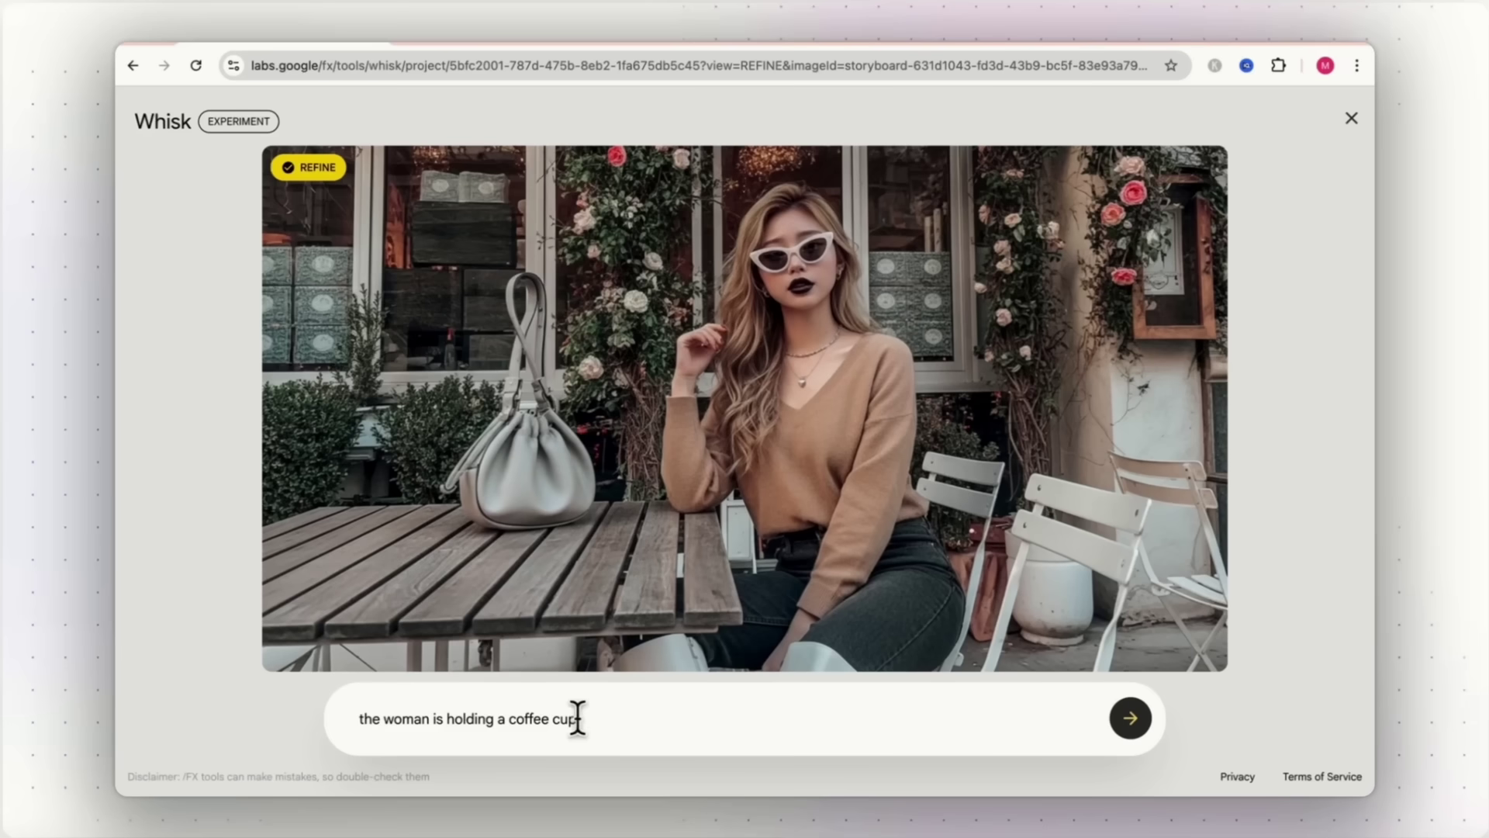
pyautogui.click(1129, 726)
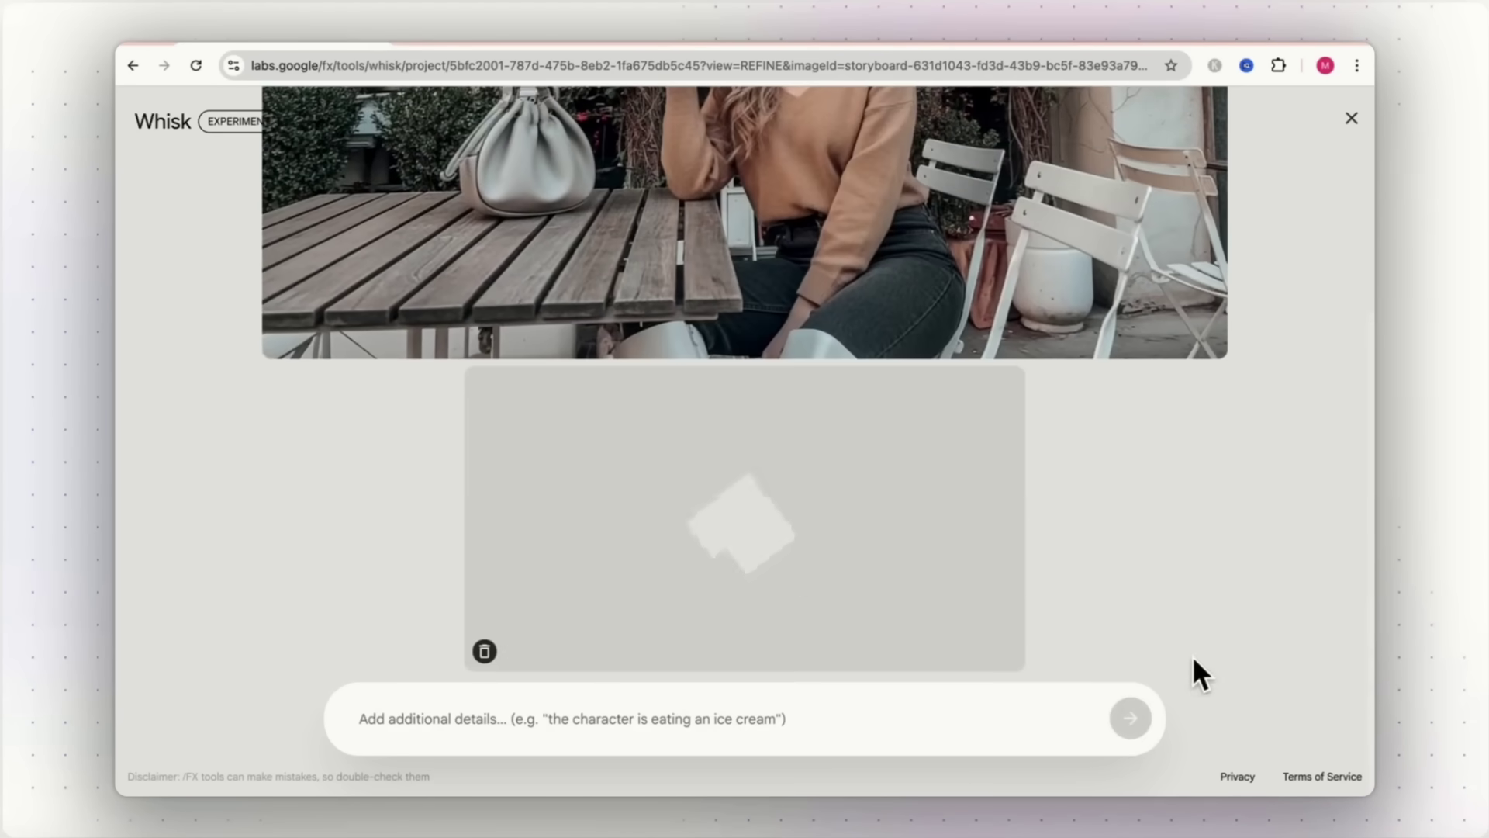
pyautogui.write('change her lip color to pink')
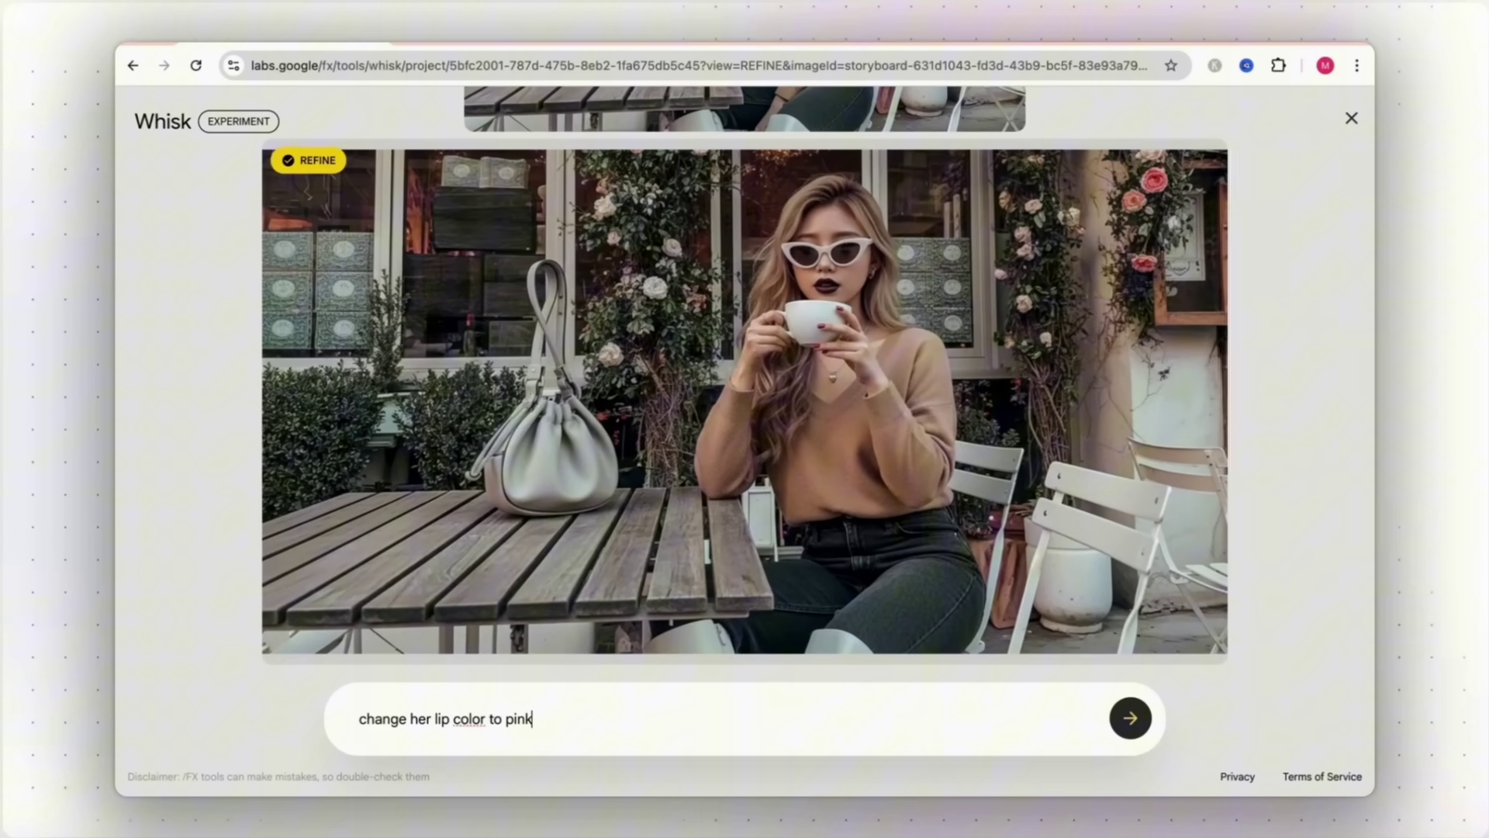
pyautogui.press('Return')
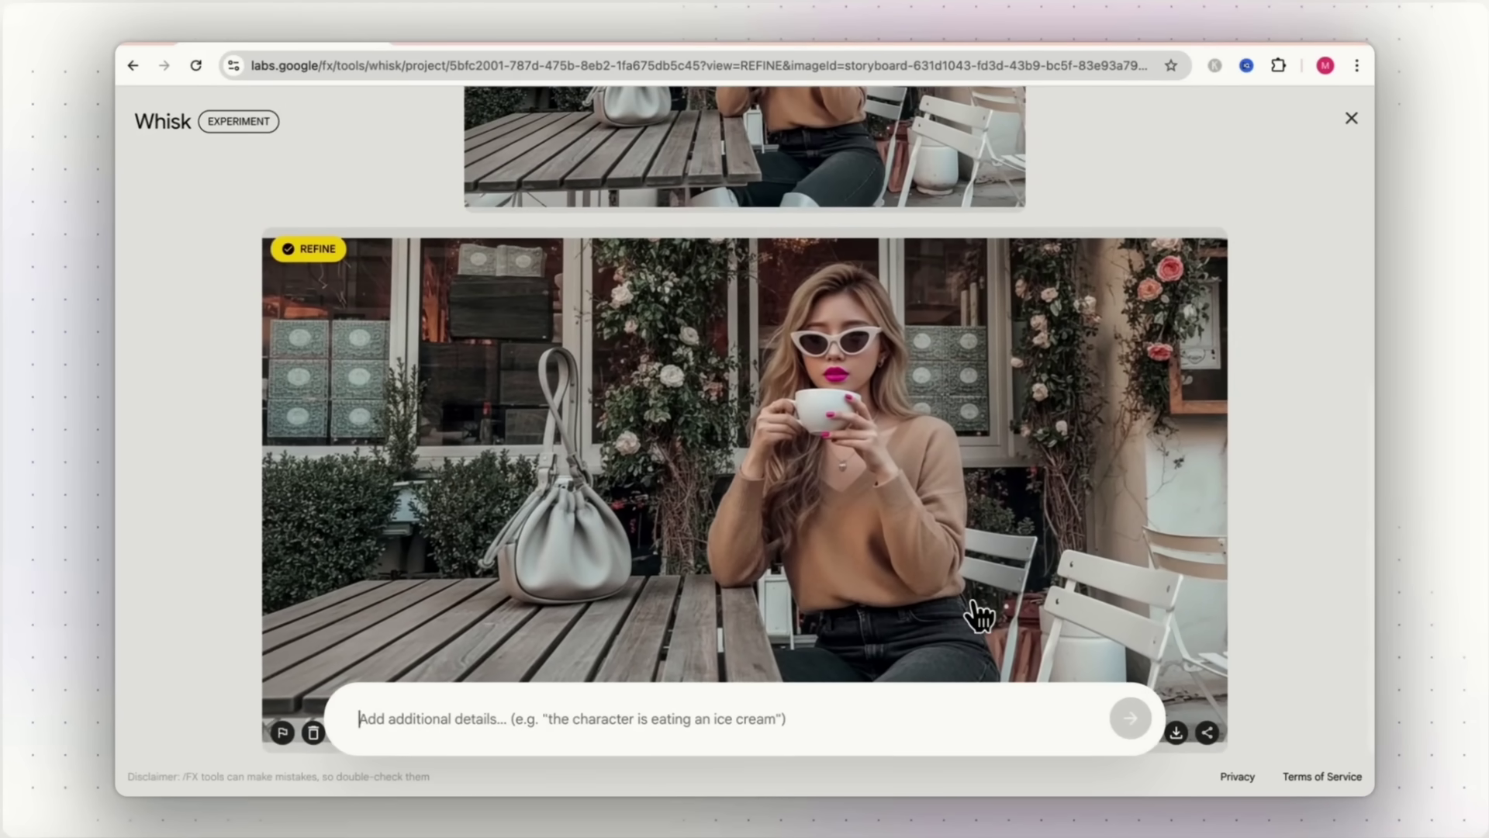
pyautogui.write('put a magazine on top of the table')
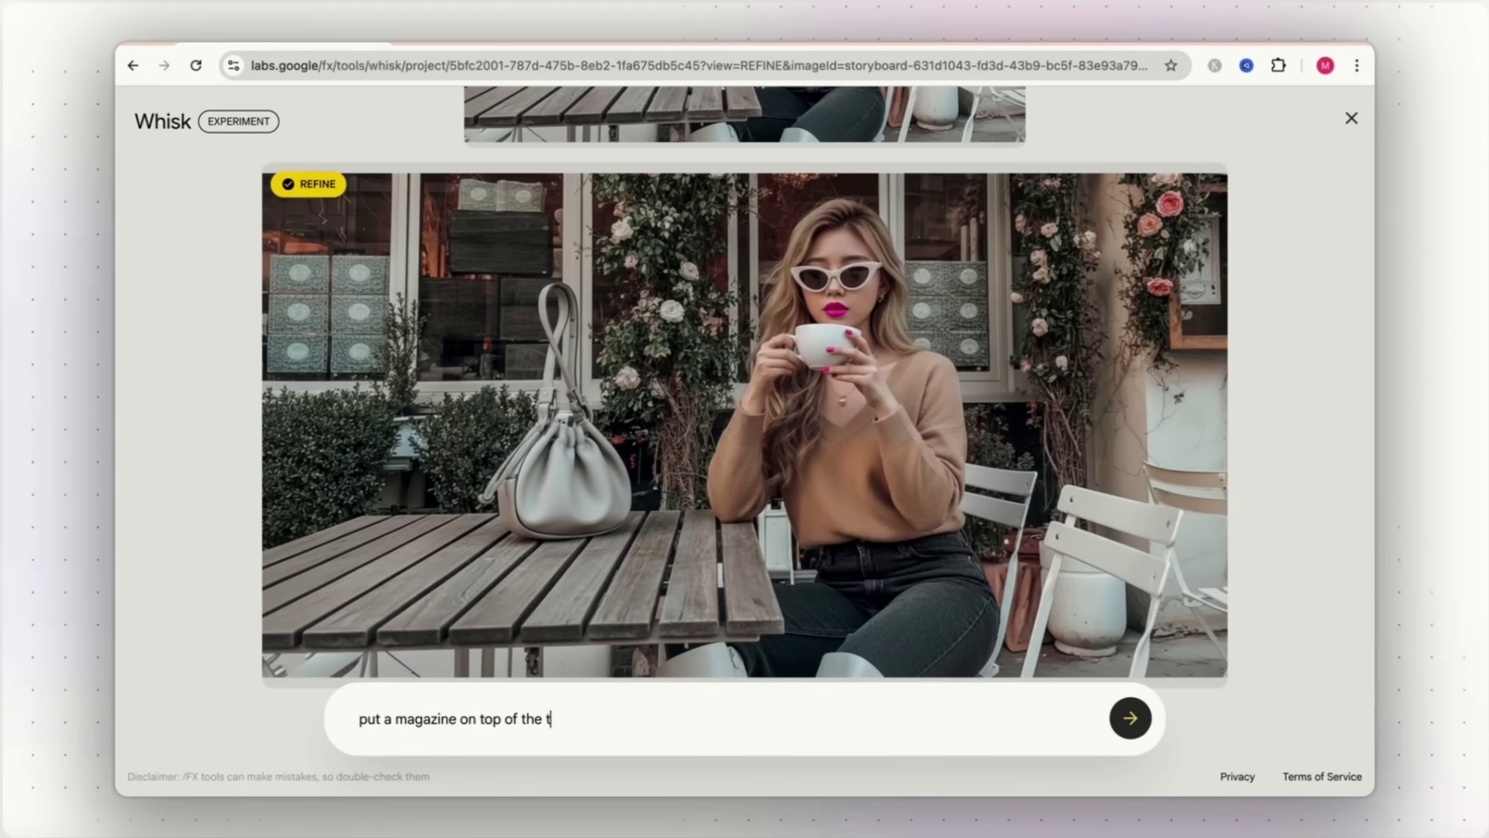
pyautogui.press('Return')
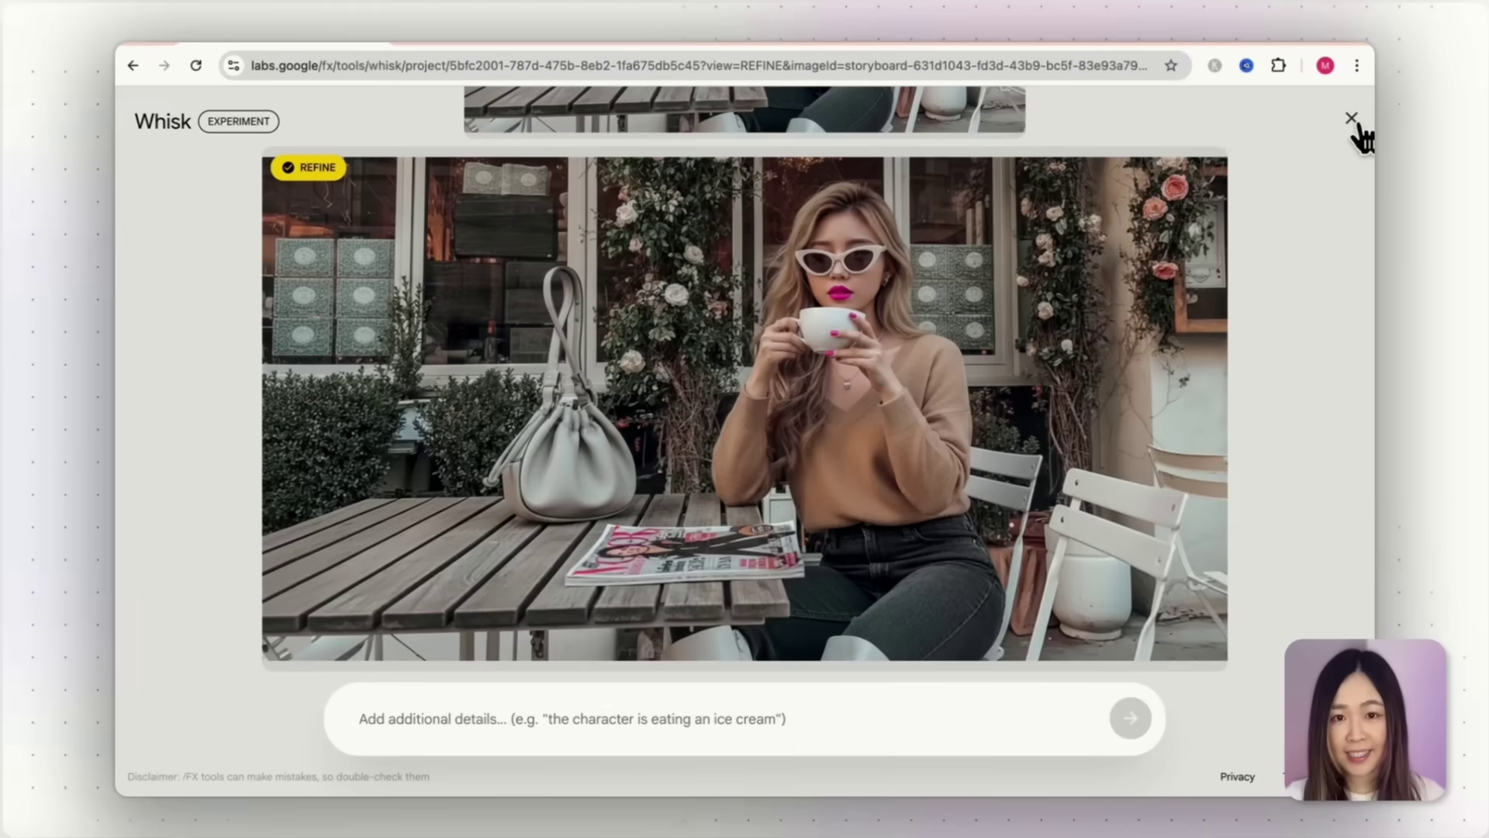
# Step: Animate the cafe image with a prompt of her sipping coffee and bragging about a lazy day
pyautogui.click(1351, 118)
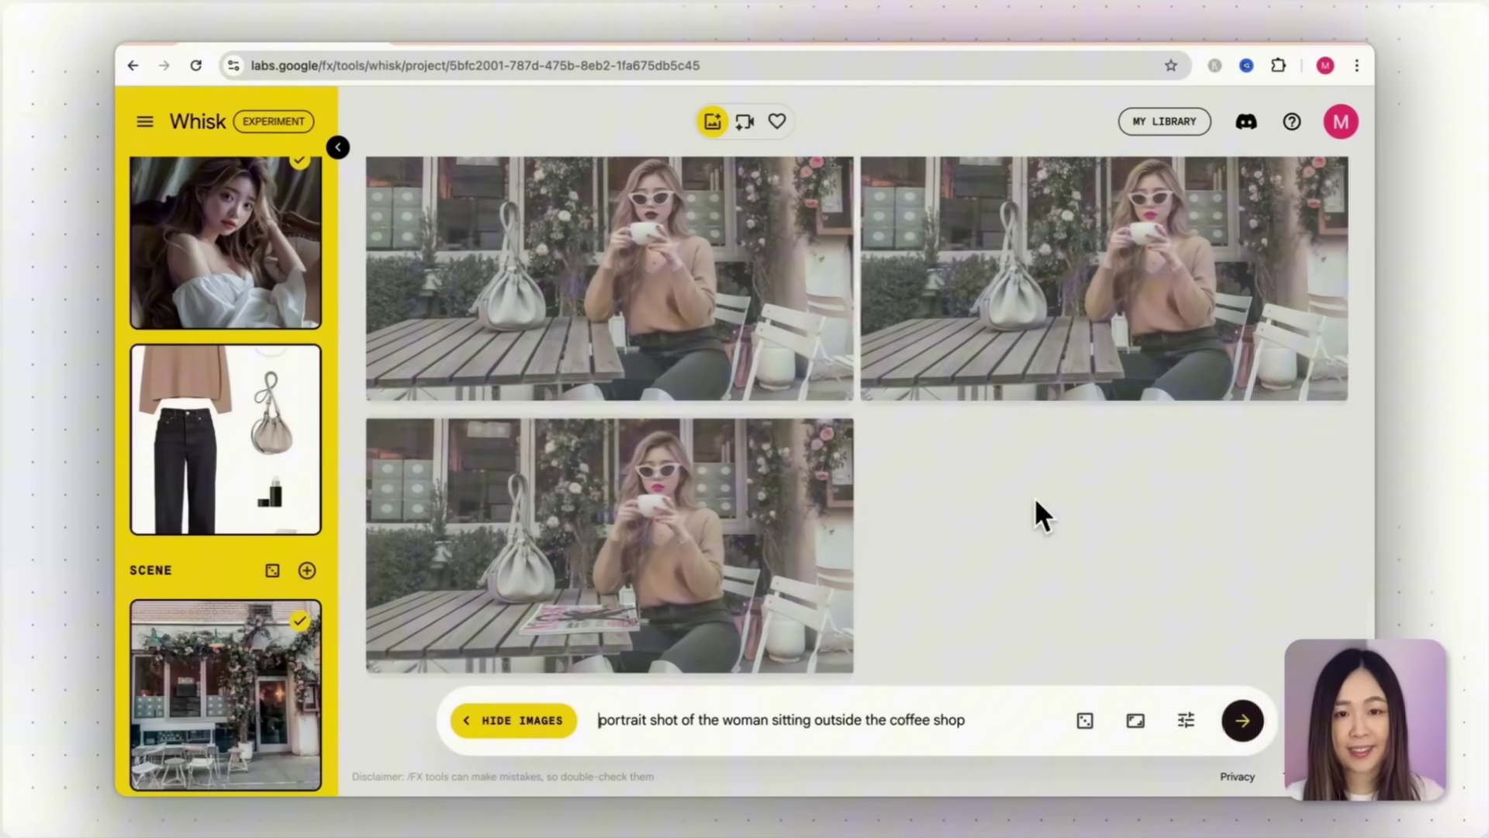
pyautogui.moveTo(741, 562)
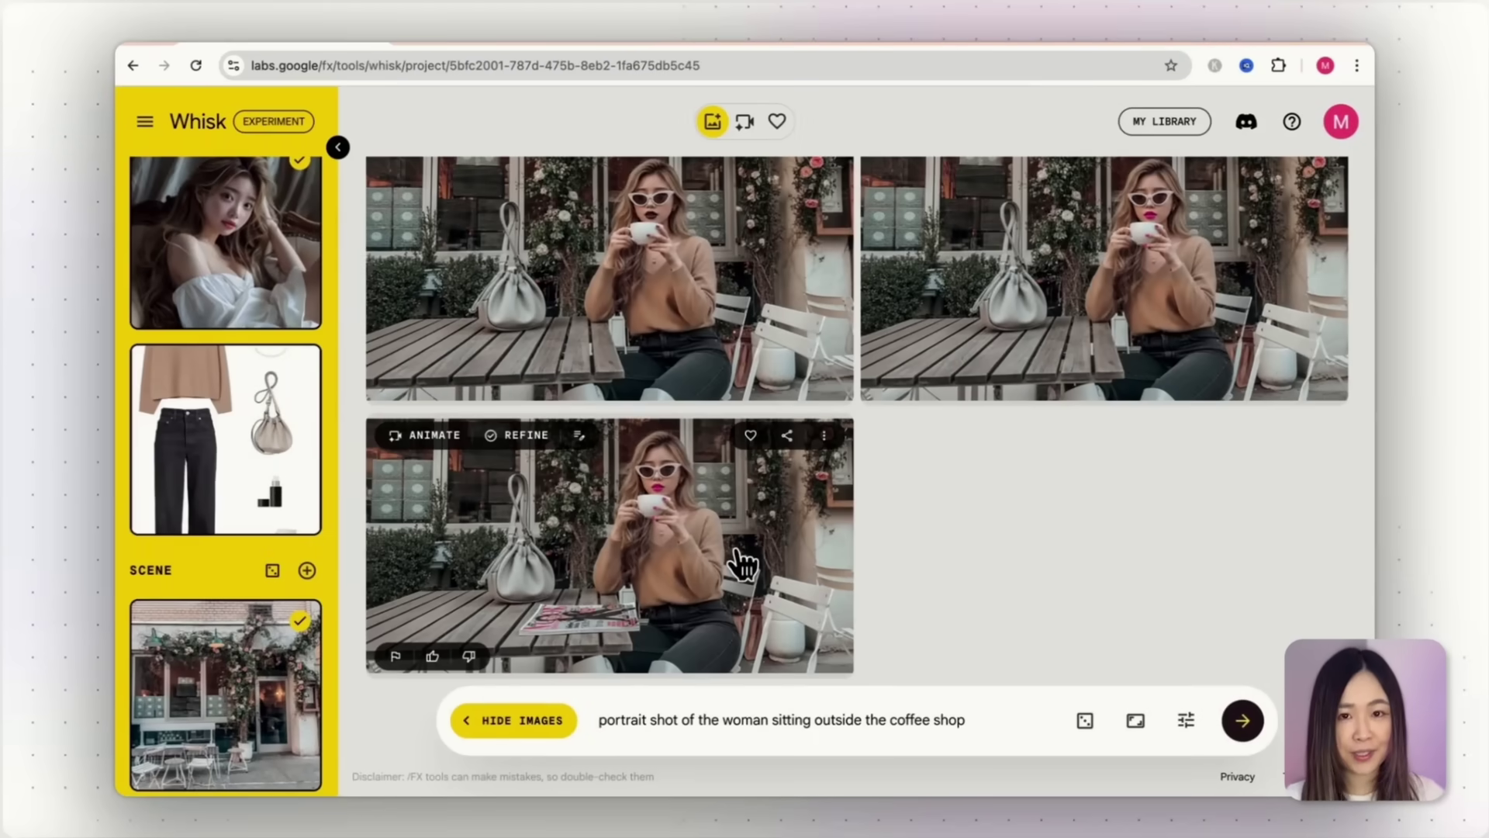
pyautogui.click(436, 436)
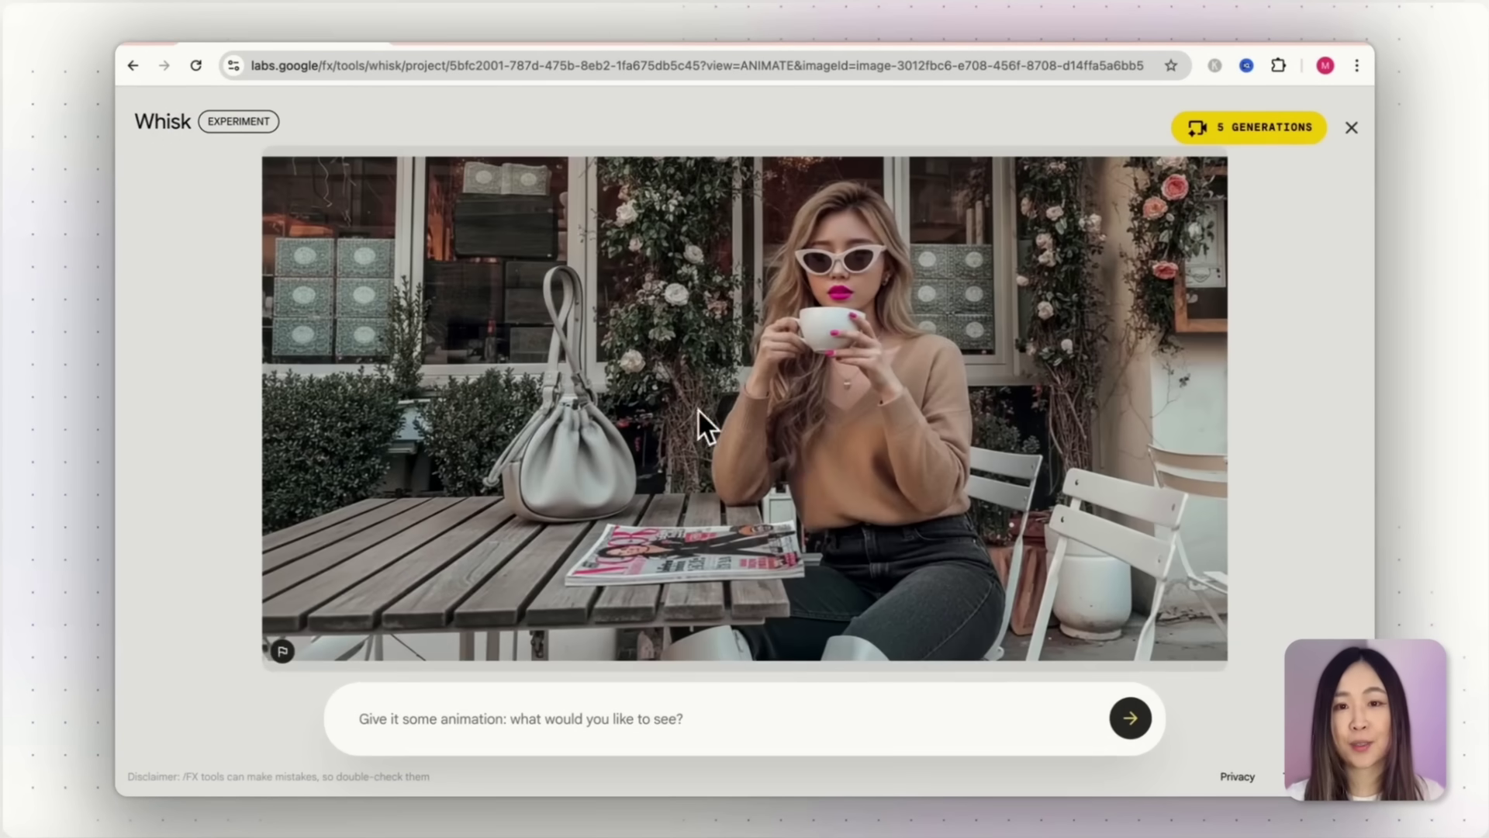
pyautogui.write('s')
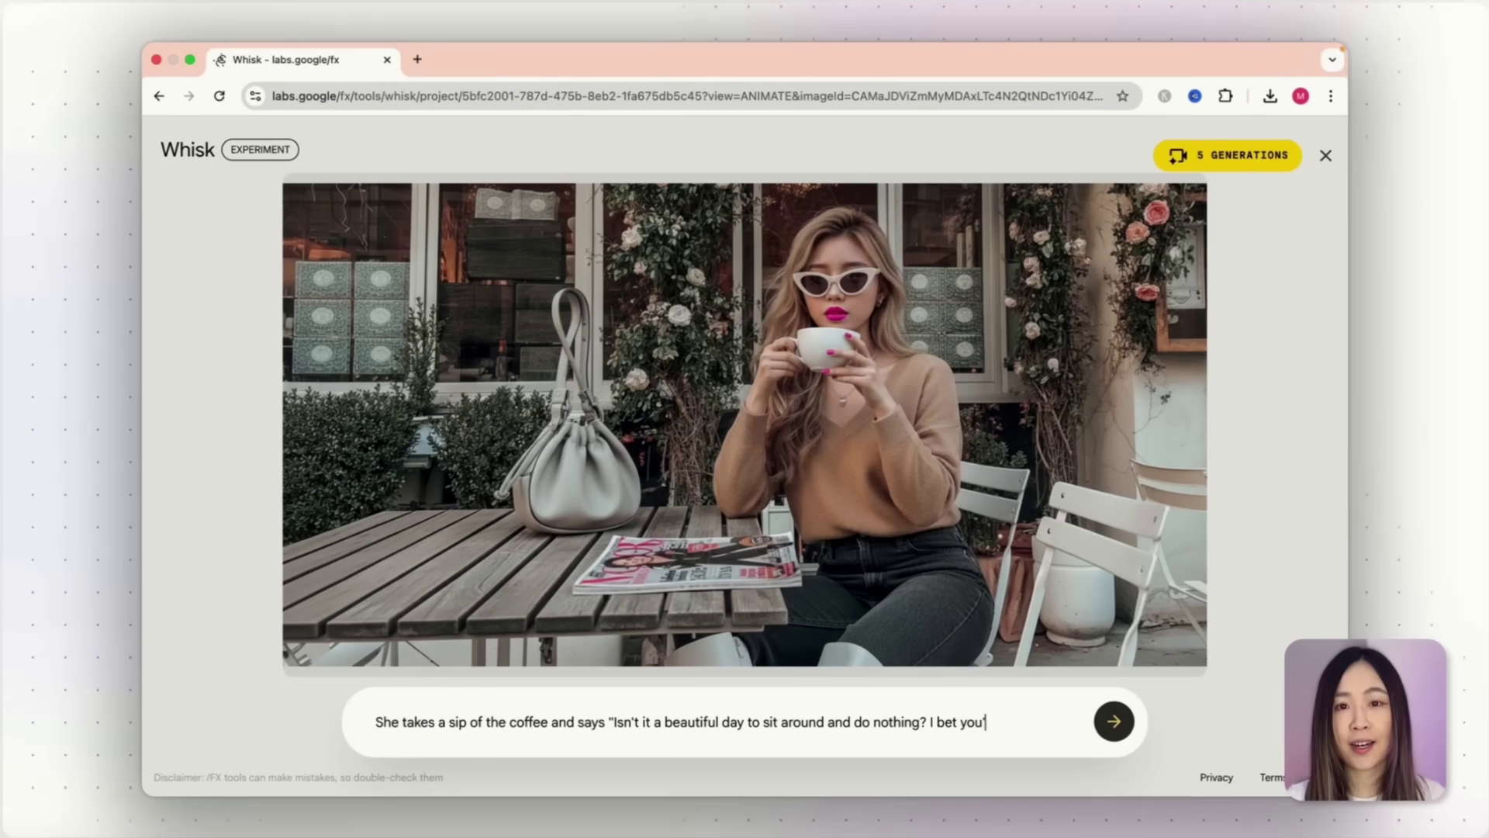
pyautogui.write('e"')
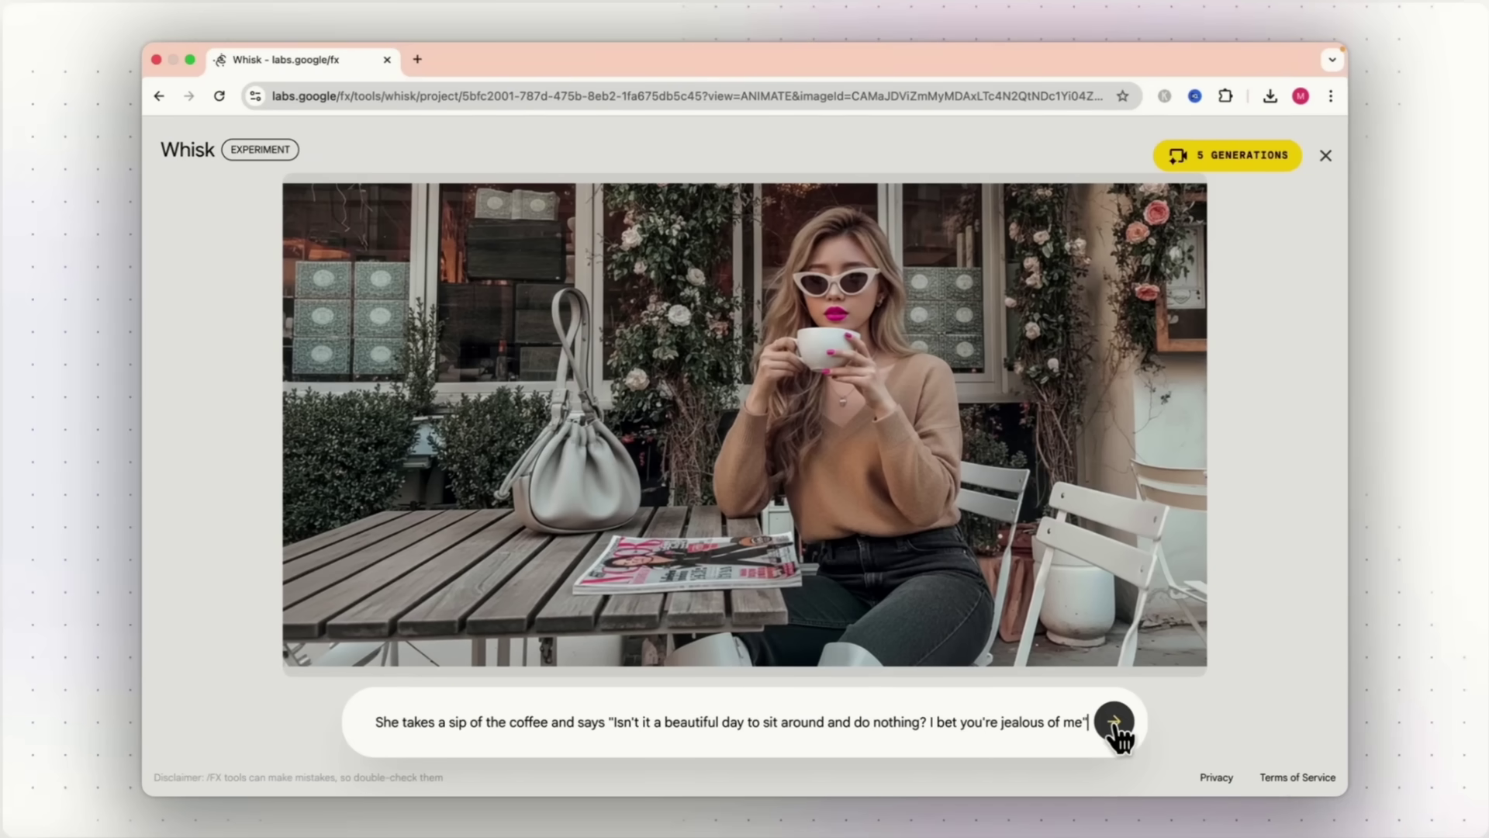
pyautogui.click(1113, 723)
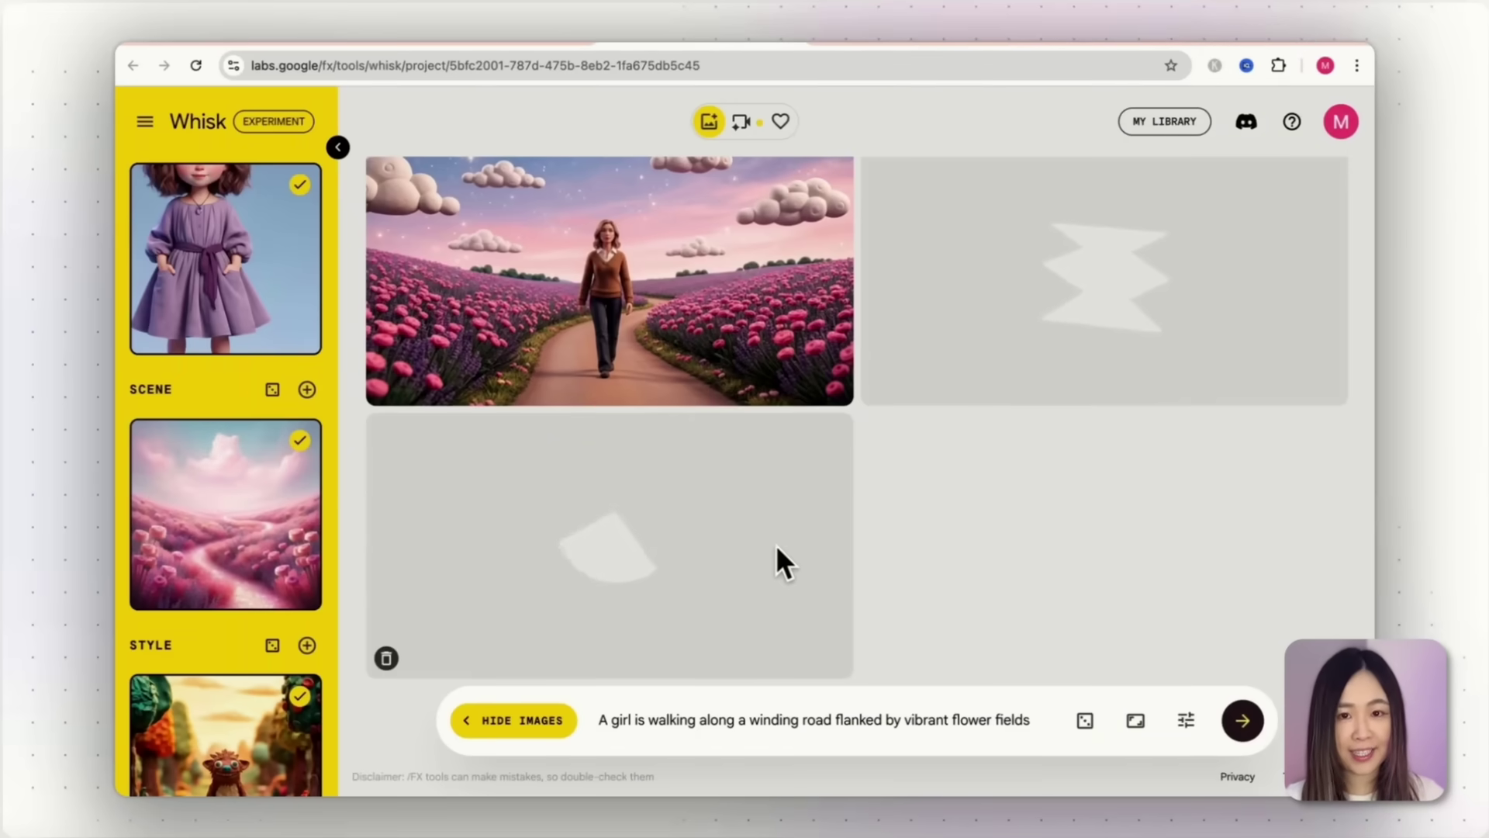
# Step: Animate the top-right cartoon girl image using the suggested description, then play the resulting video
pyautogui.scroll(-2, 189, 558)
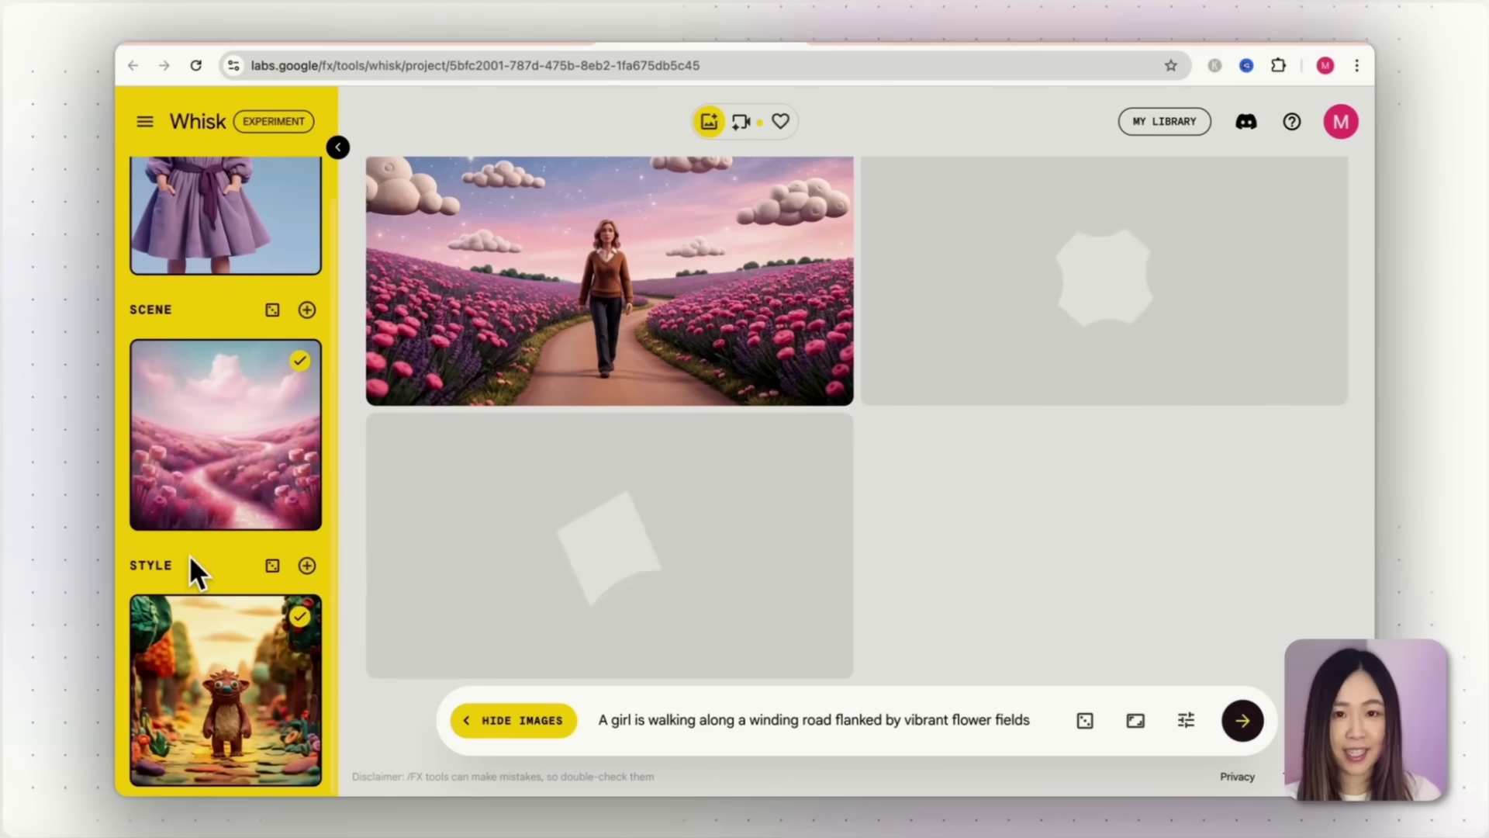
pyautogui.scroll(3, 189, 558)
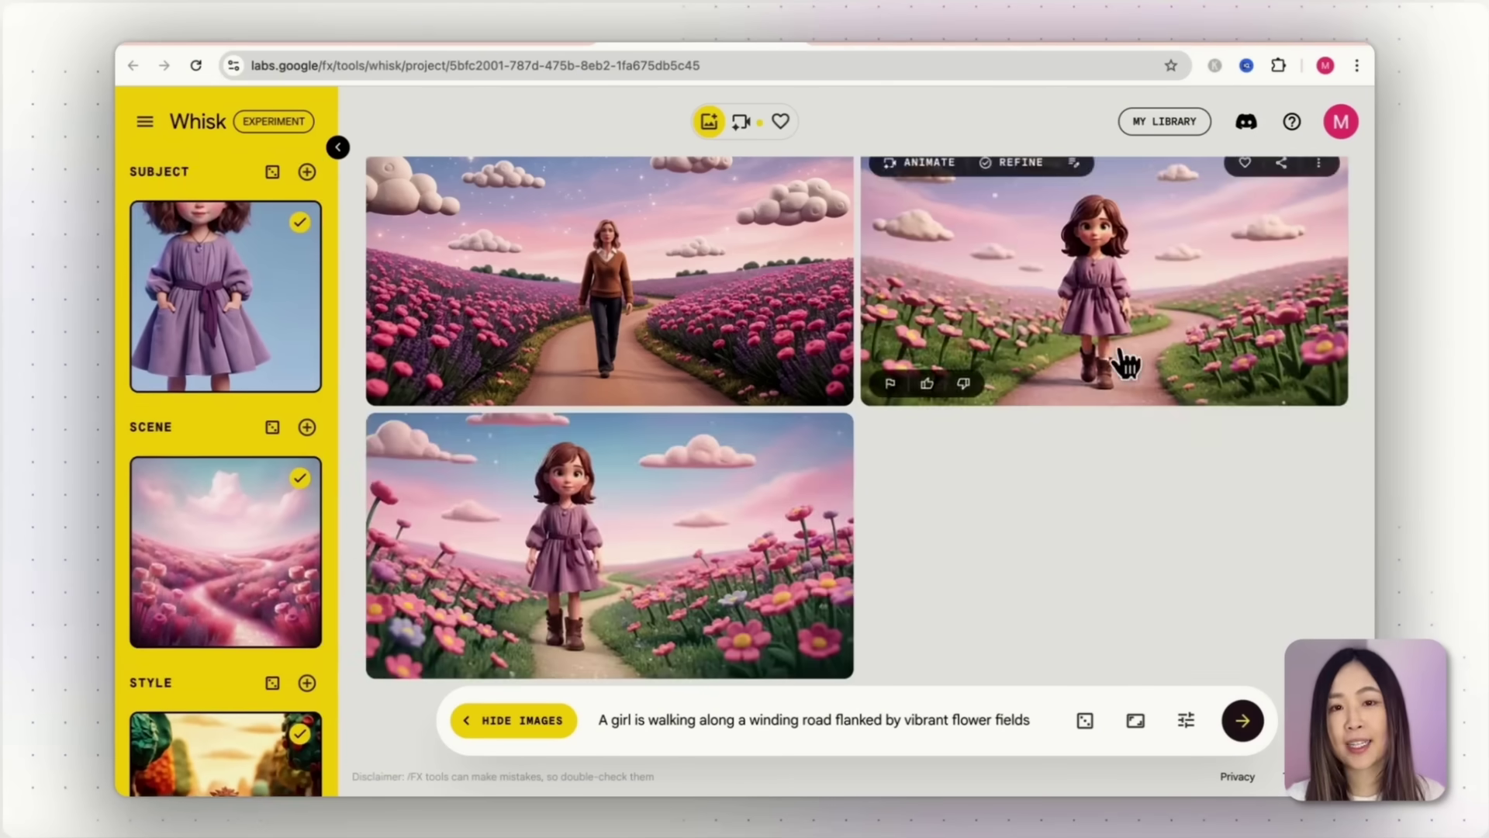
pyautogui.click(963, 383)
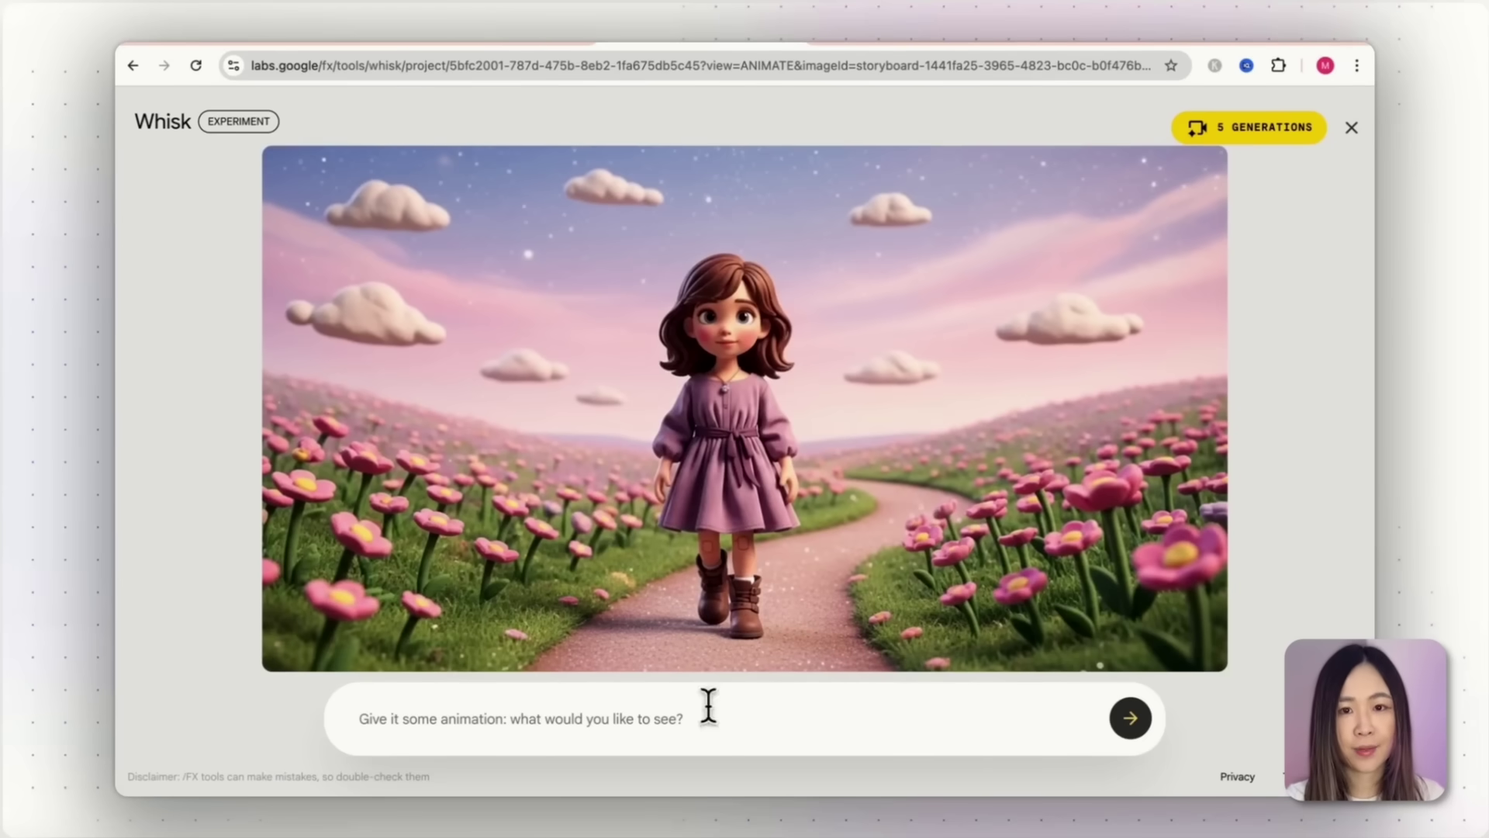
pyautogui.click(708, 704)
pyautogui.write('A girl sings and dances joyfully along a winding road bordered by vibrant flower fields.')
pyautogui.click(1130, 717)
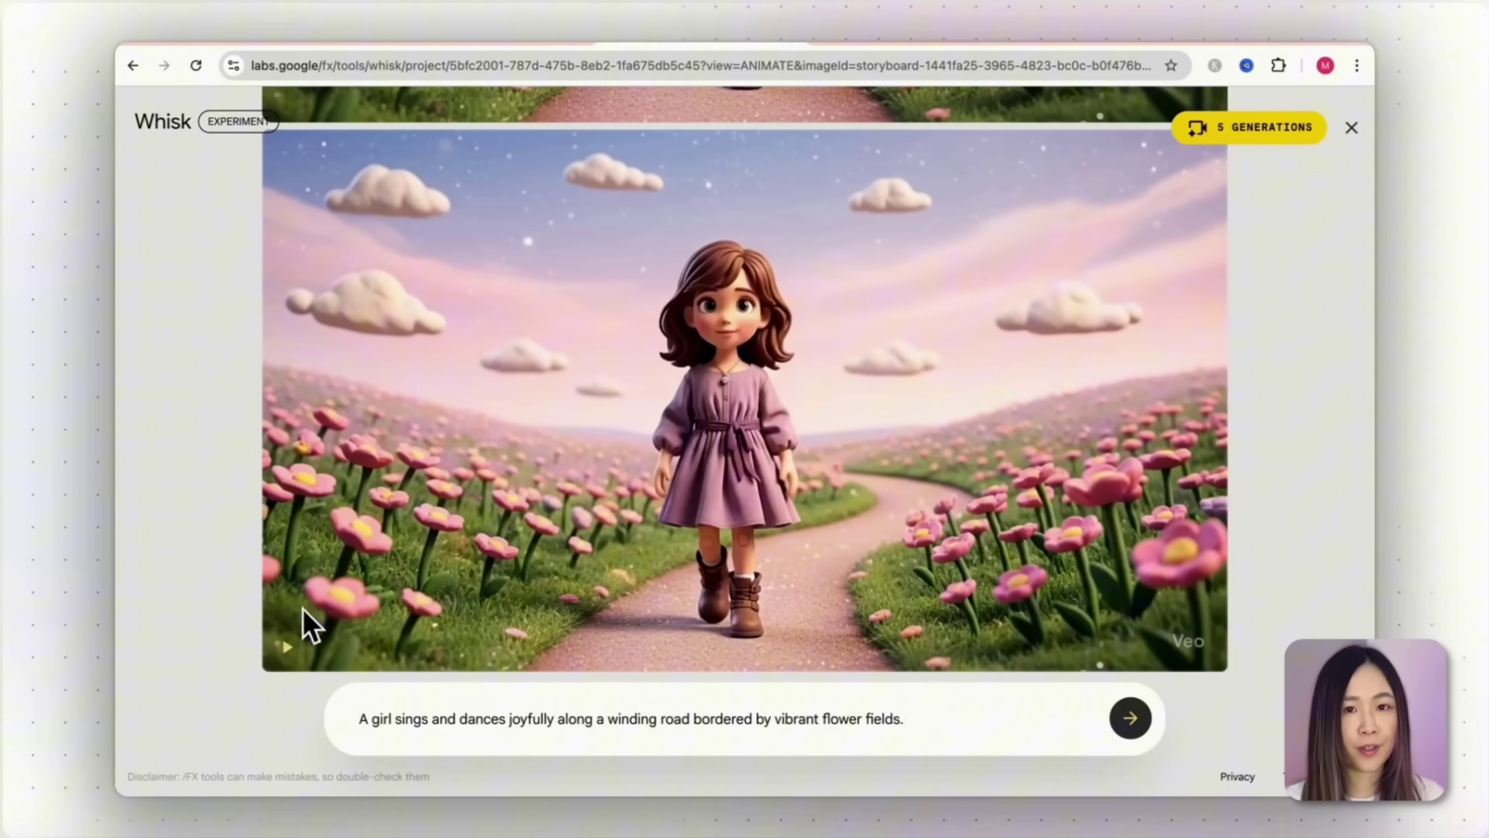
pyautogui.click(287, 648)
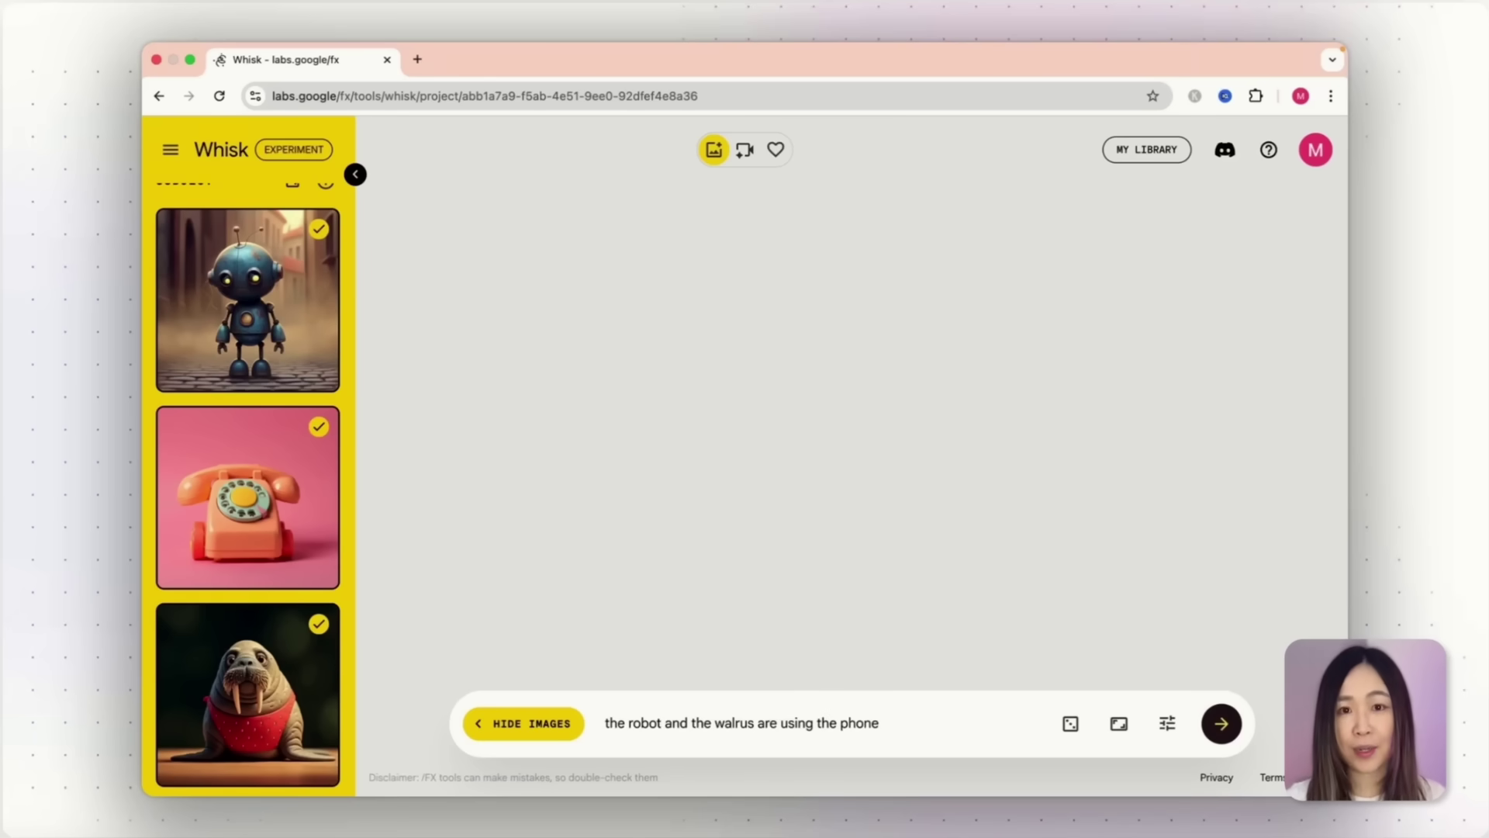
# Step: Generate the robot-and-walrus-with-phone images and refine the first one into new versions
pyautogui.press('Return')
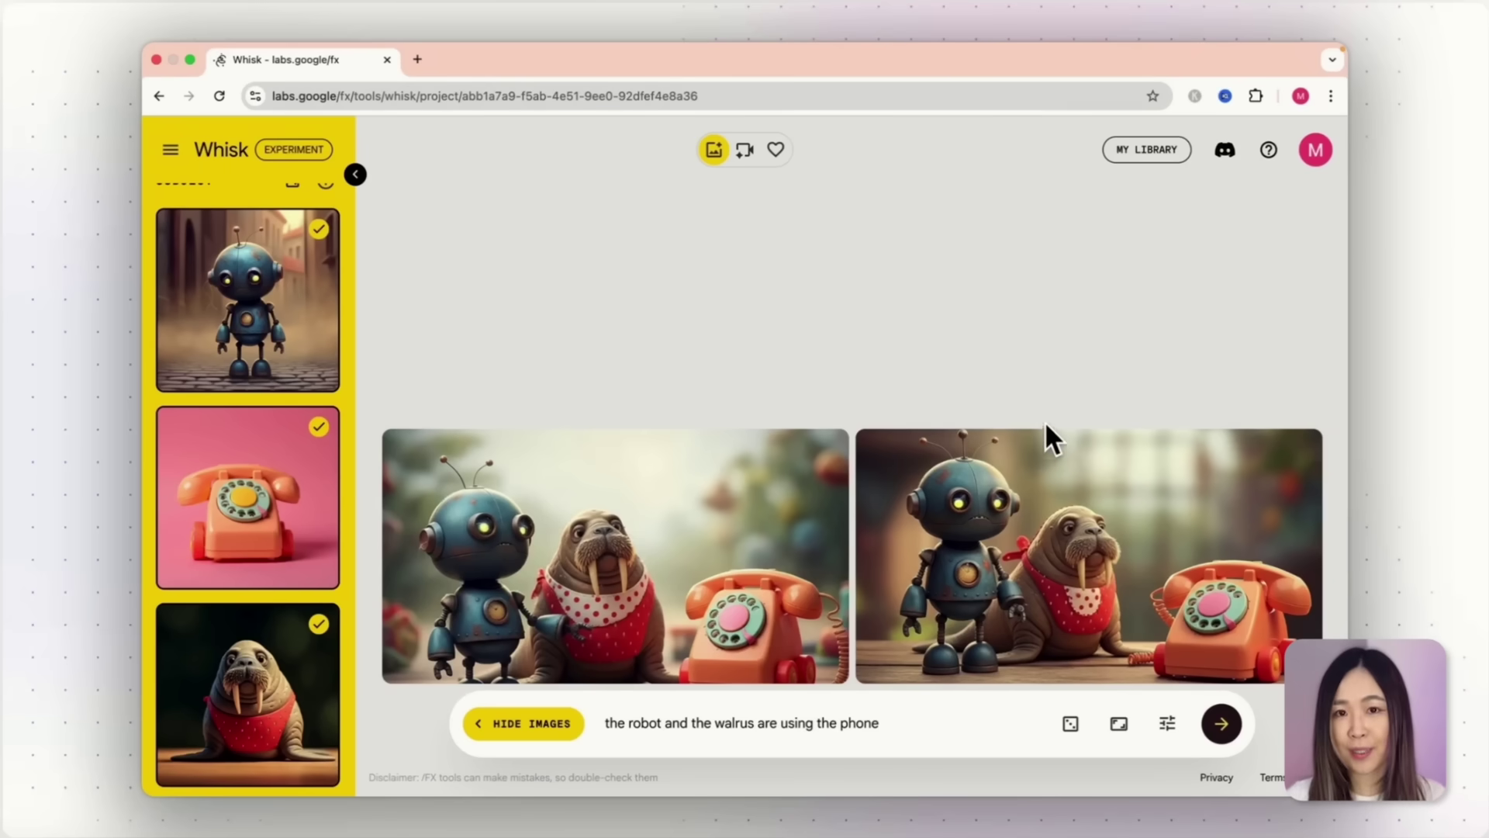
pyautogui.click(831, 472)
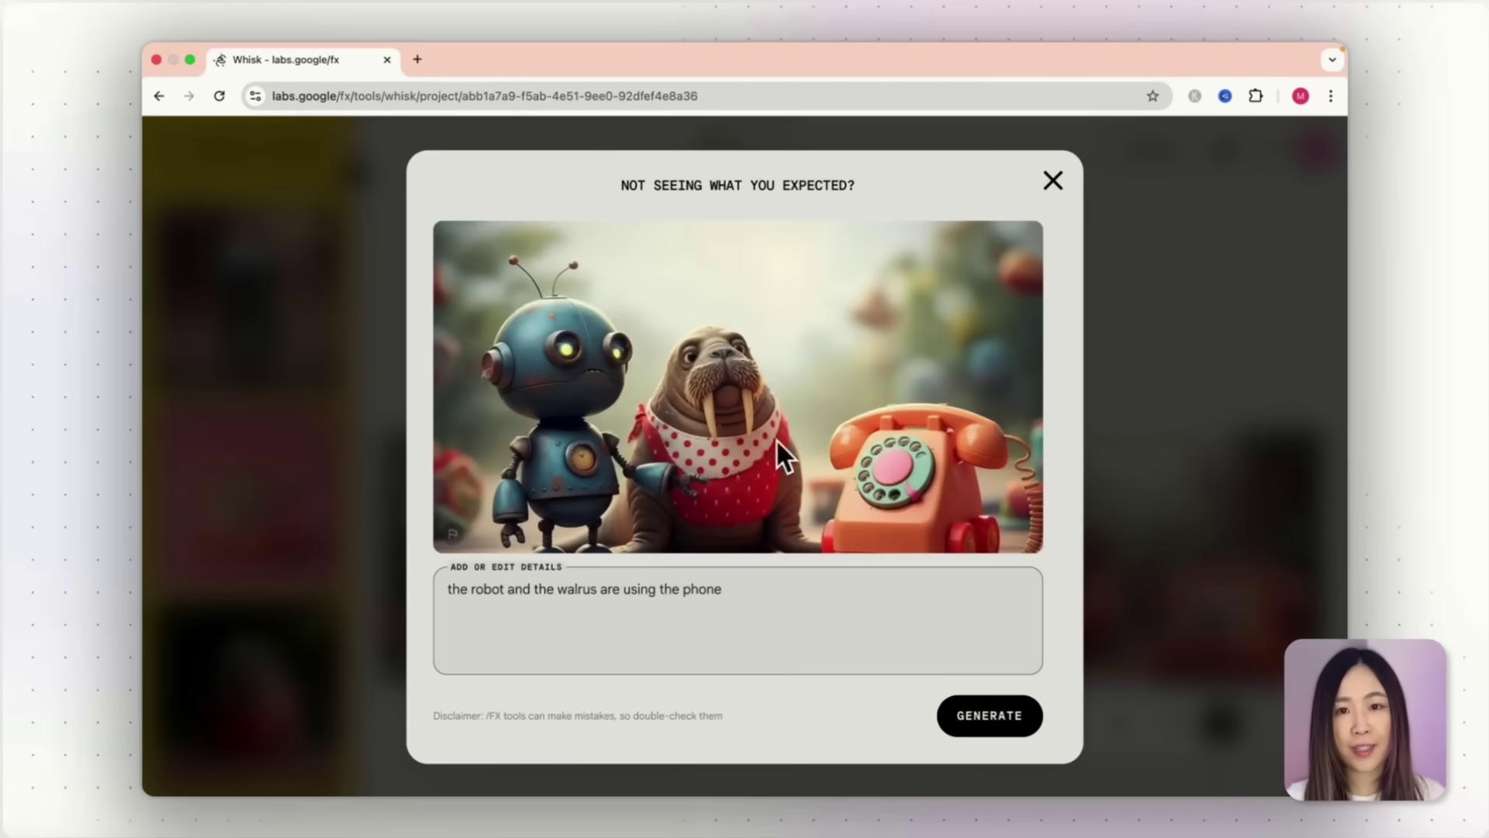
pyautogui.click(1000, 717)
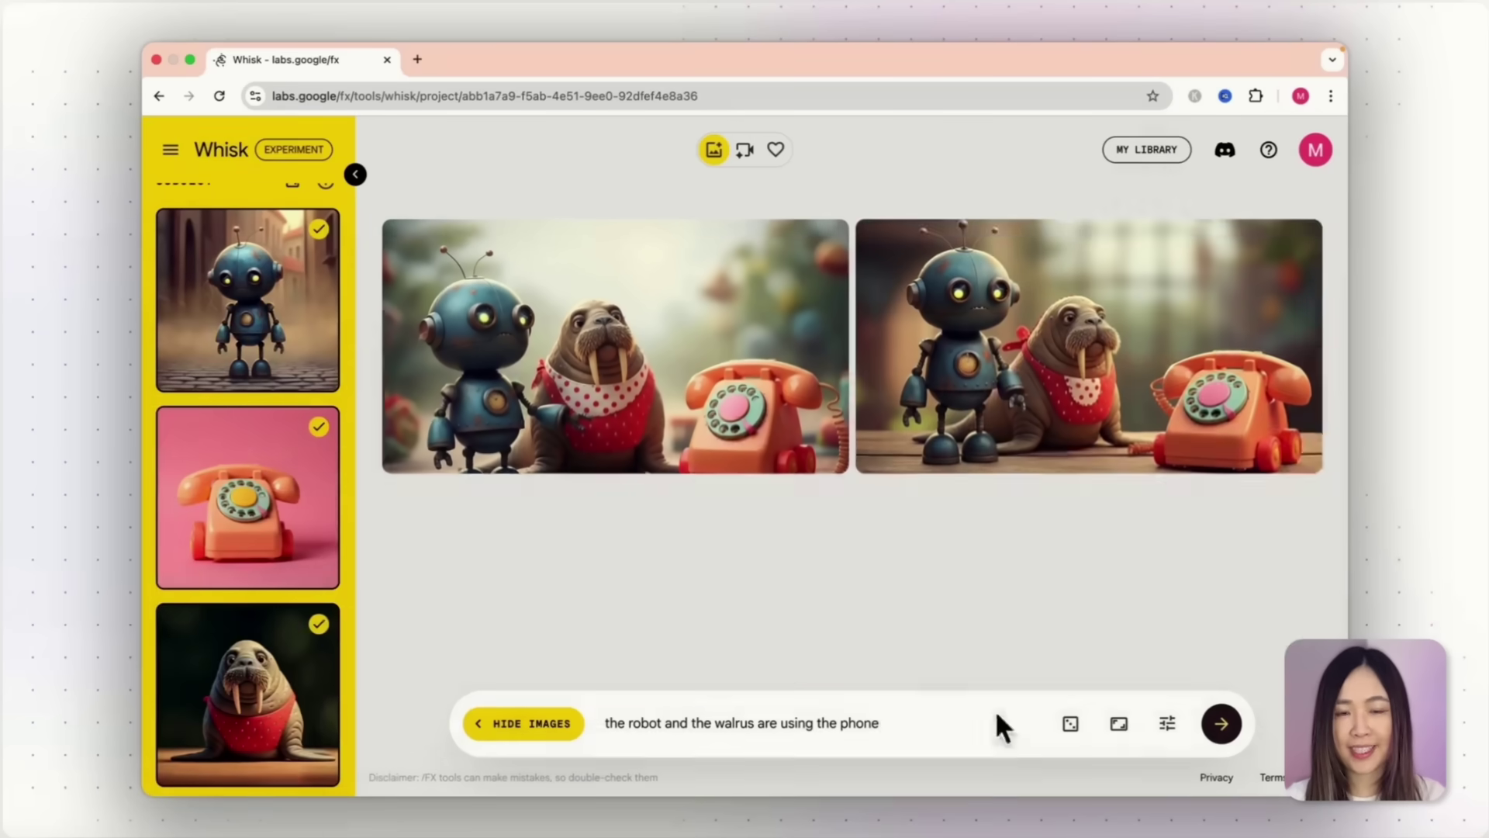
# Step: Replace the robot, phone and walrus subjects with the green-apron image as the sole subject
pyautogui.click(319, 371)
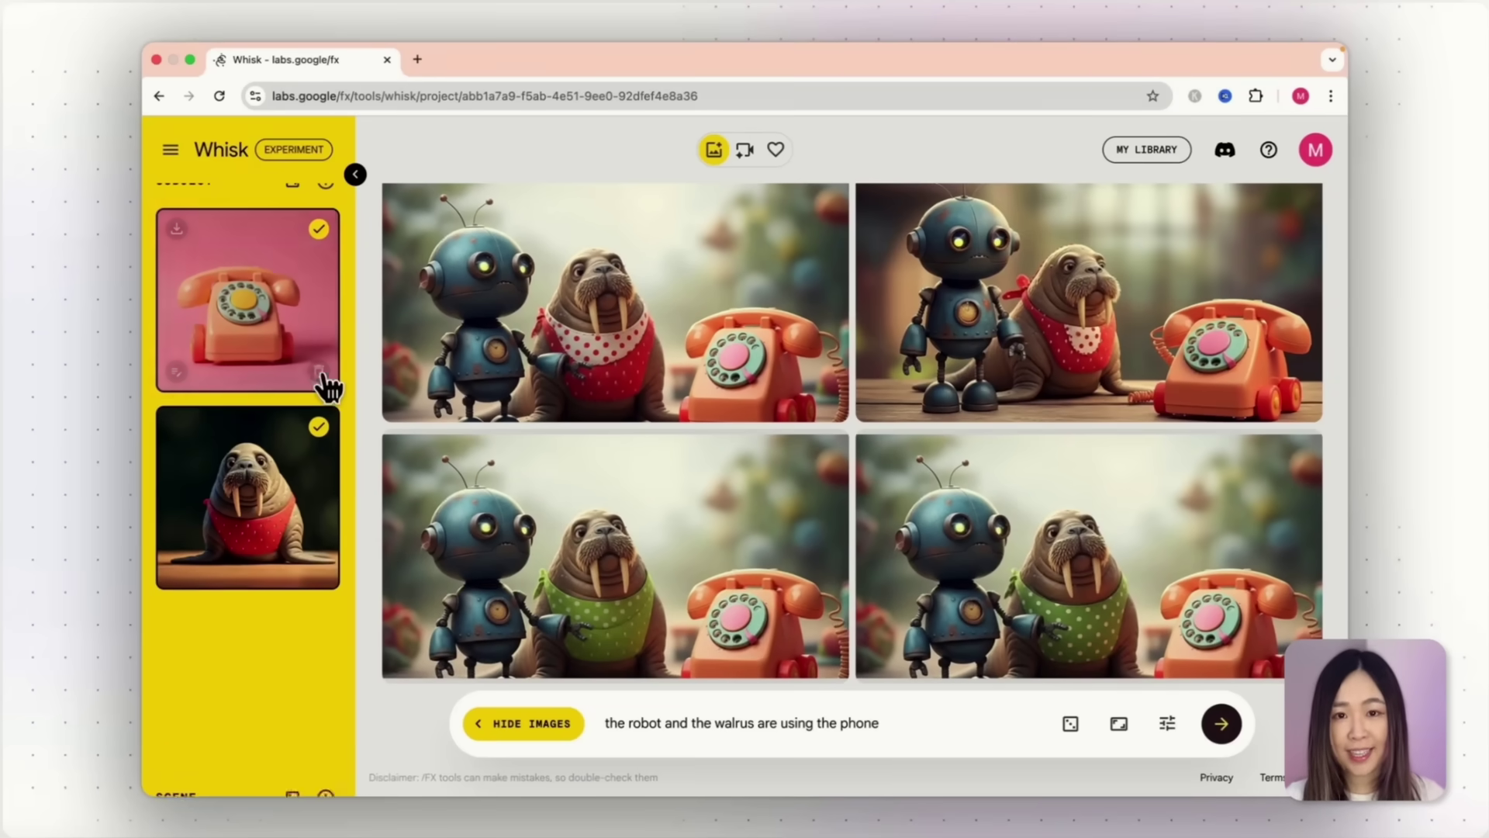
pyautogui.click(319, 371)
pyautogui.click(318, 372)
pyautogui.moveTo(613, 558); pyautogui.dragTo(234, 323)
# Step: Add the cheese mountain village as the scene and review its generated description
pyautogui.moveTo(256, 511)
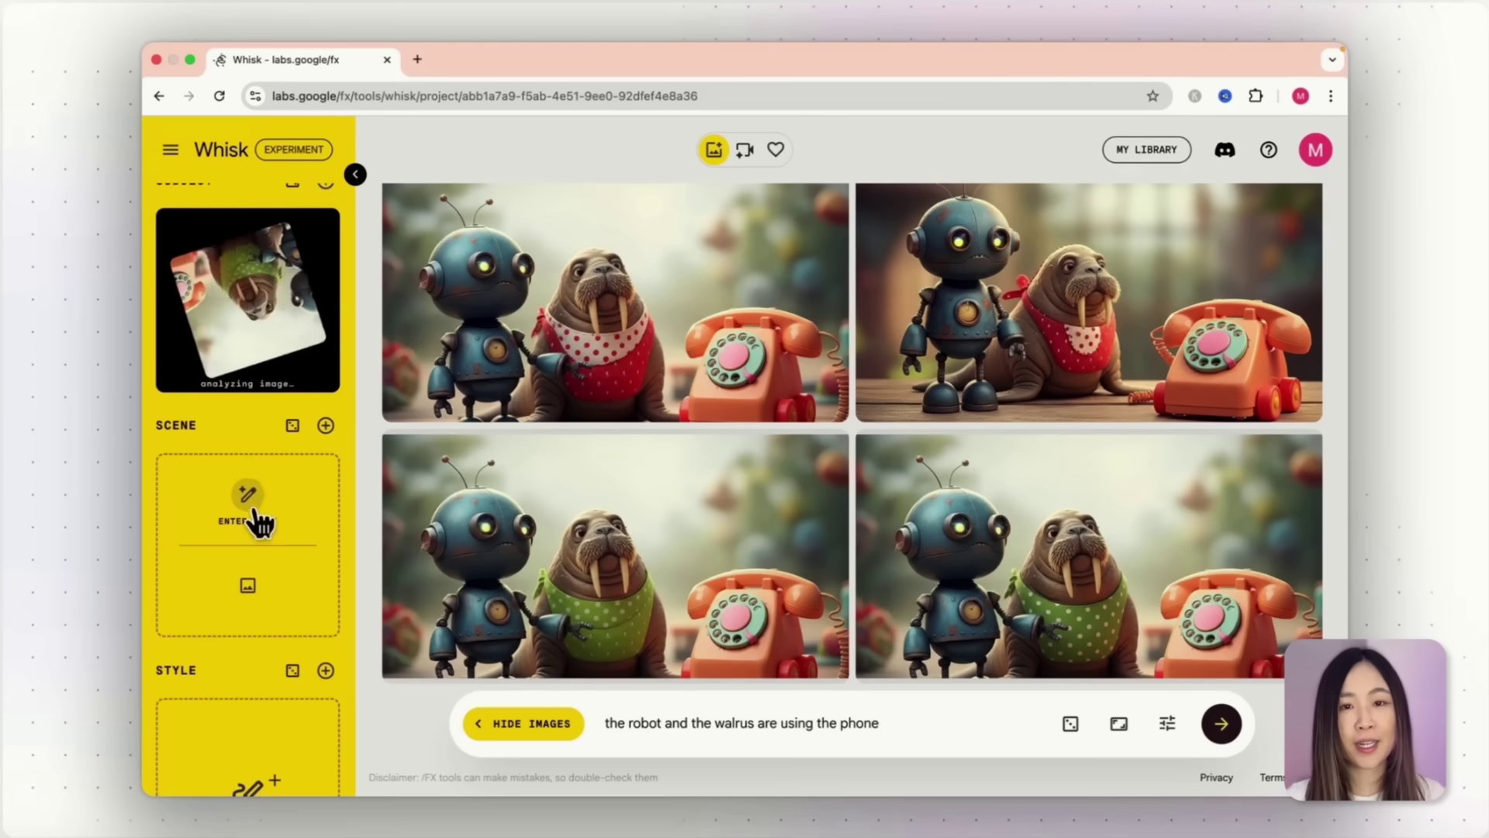
pyautogui.click(248, 587)
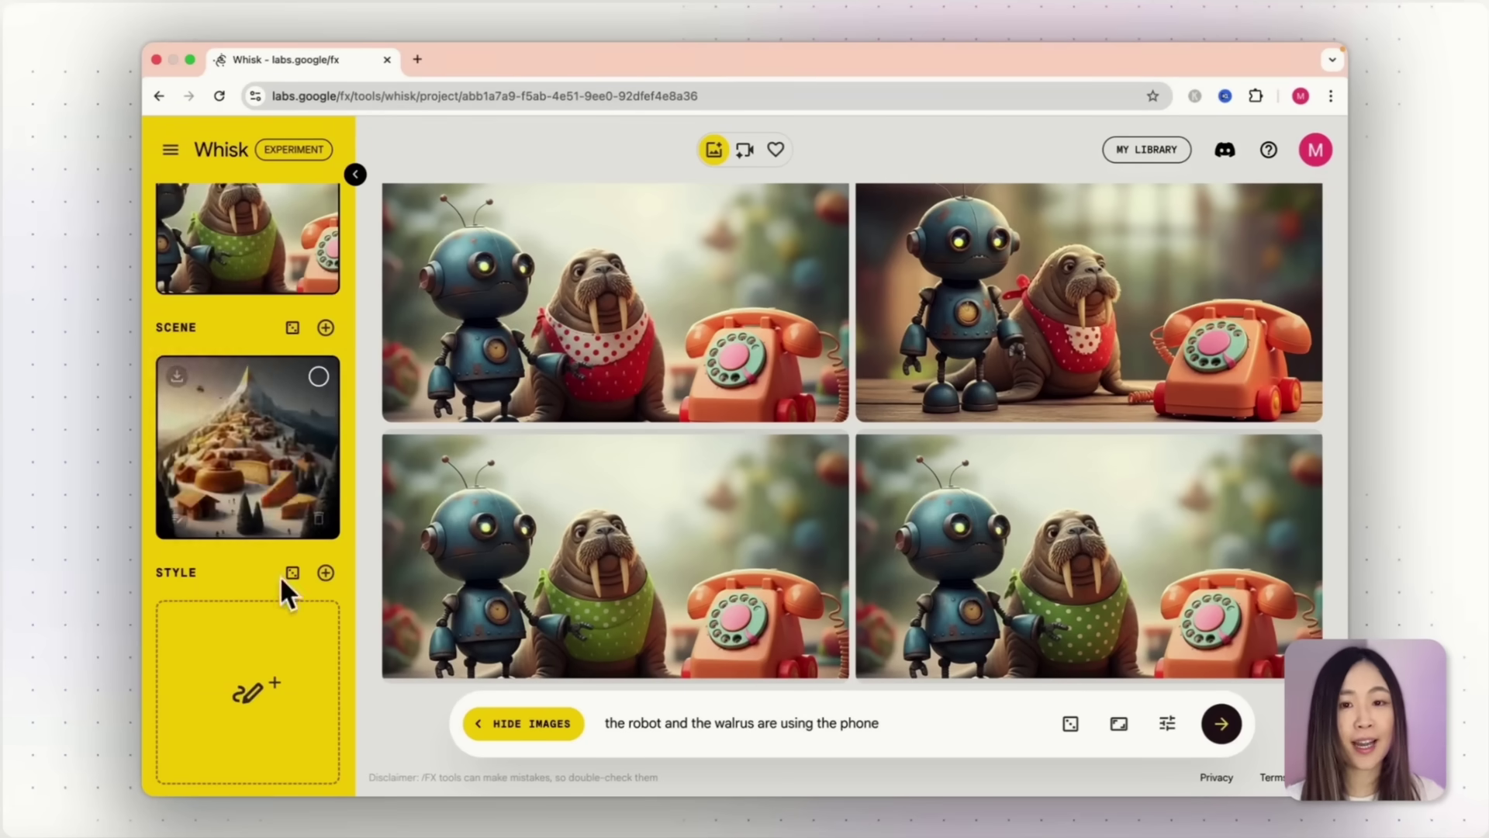
pyautogui.click(324, 441)
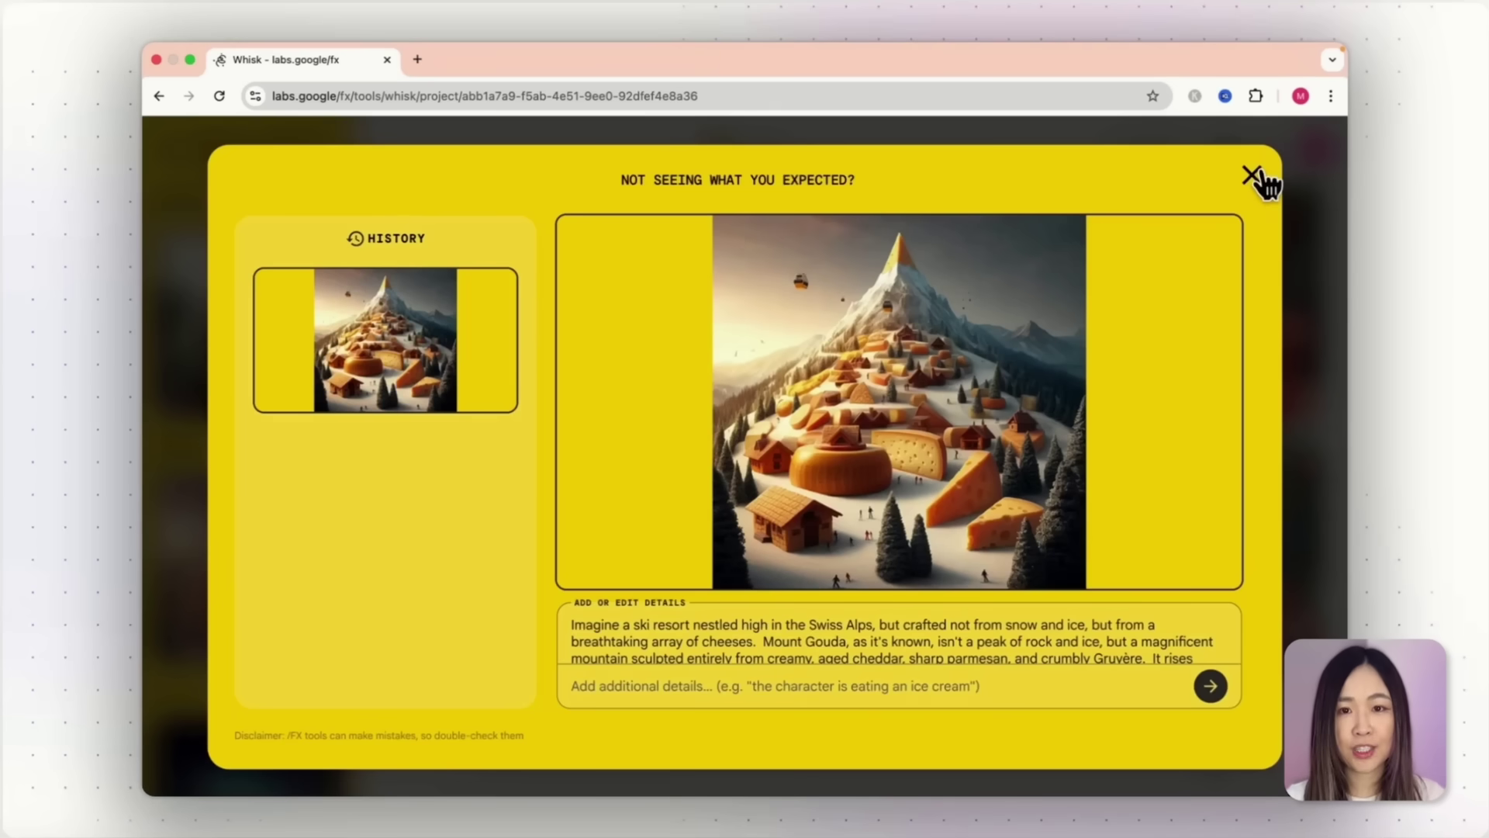
pyautogui.click(1264, 182)
# Step: Check the pixel-forest style details, generate the cheese-village images, and open one to refine
pyautogui.click(259, 725)
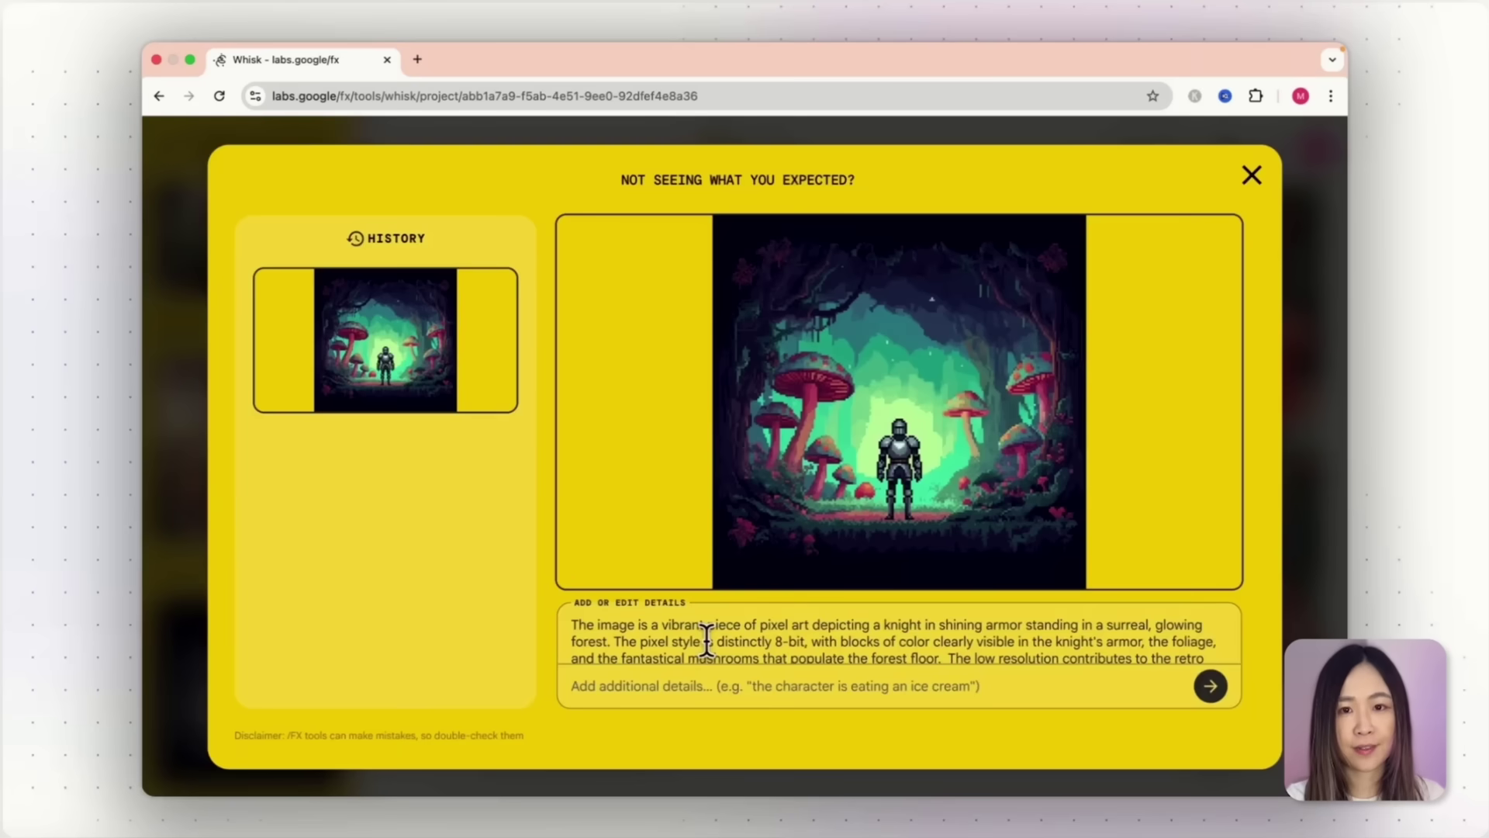
pyautogui.scroll(-2, 704, 631)
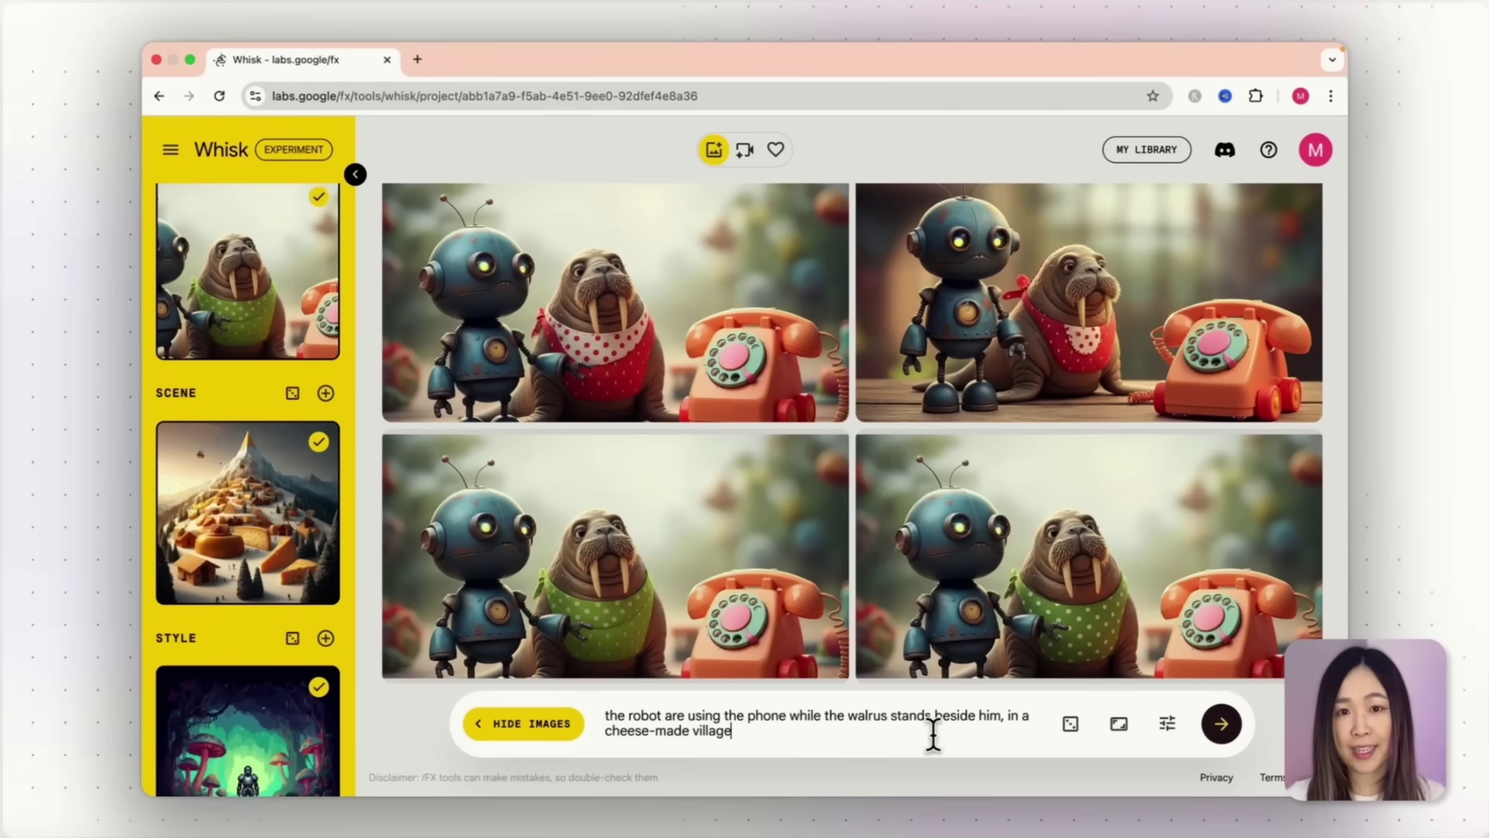
pyautogui.click(1221, 723)
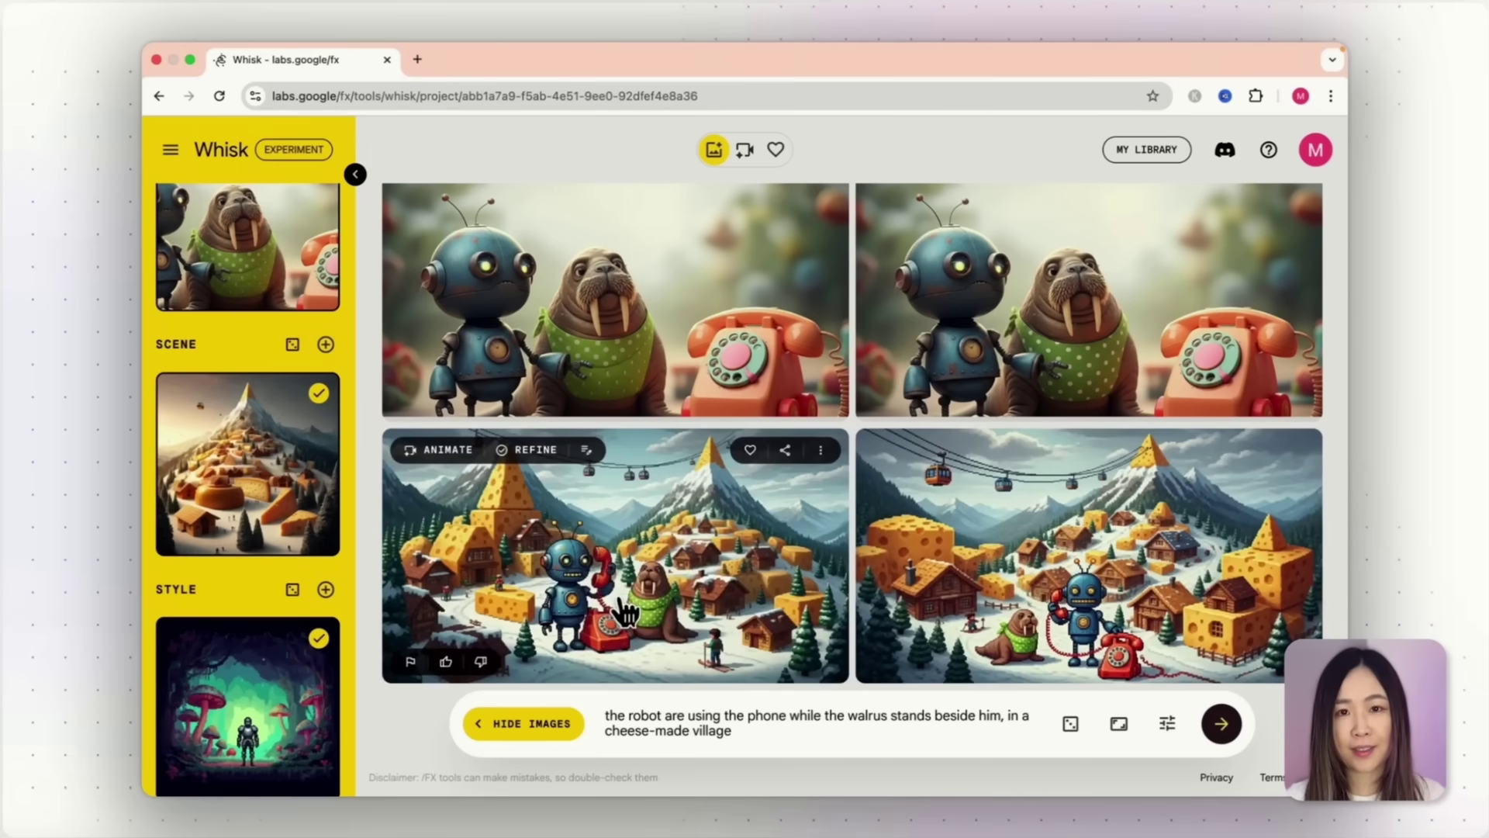
pyautogui.click(625, 613)
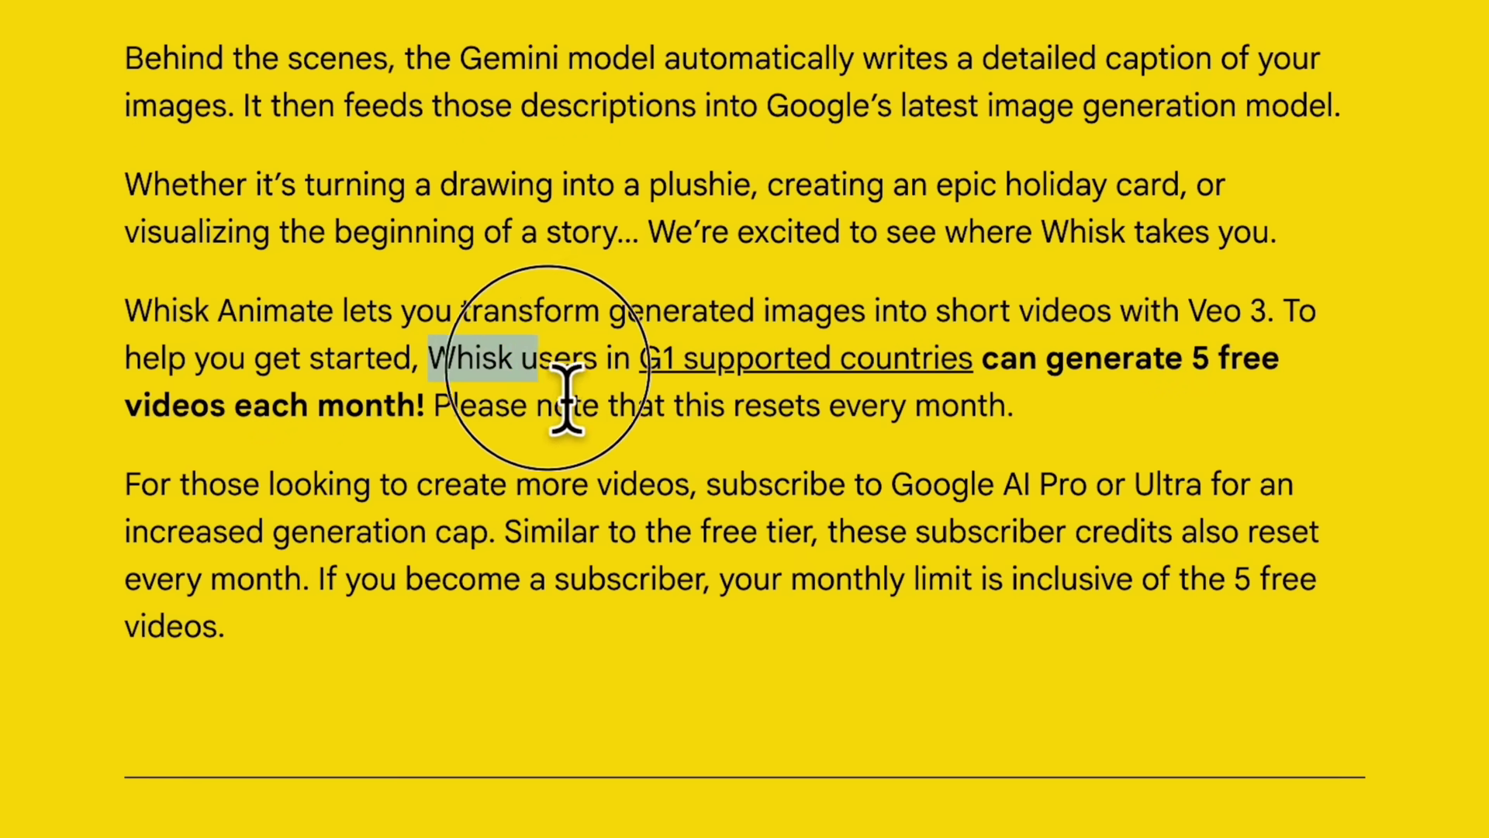
# Step: Highlight the help-page sentence stating users get 5 free videos each month
pyautogui.moveTo(768, 407); pyautogui.dragTo(977, 419)
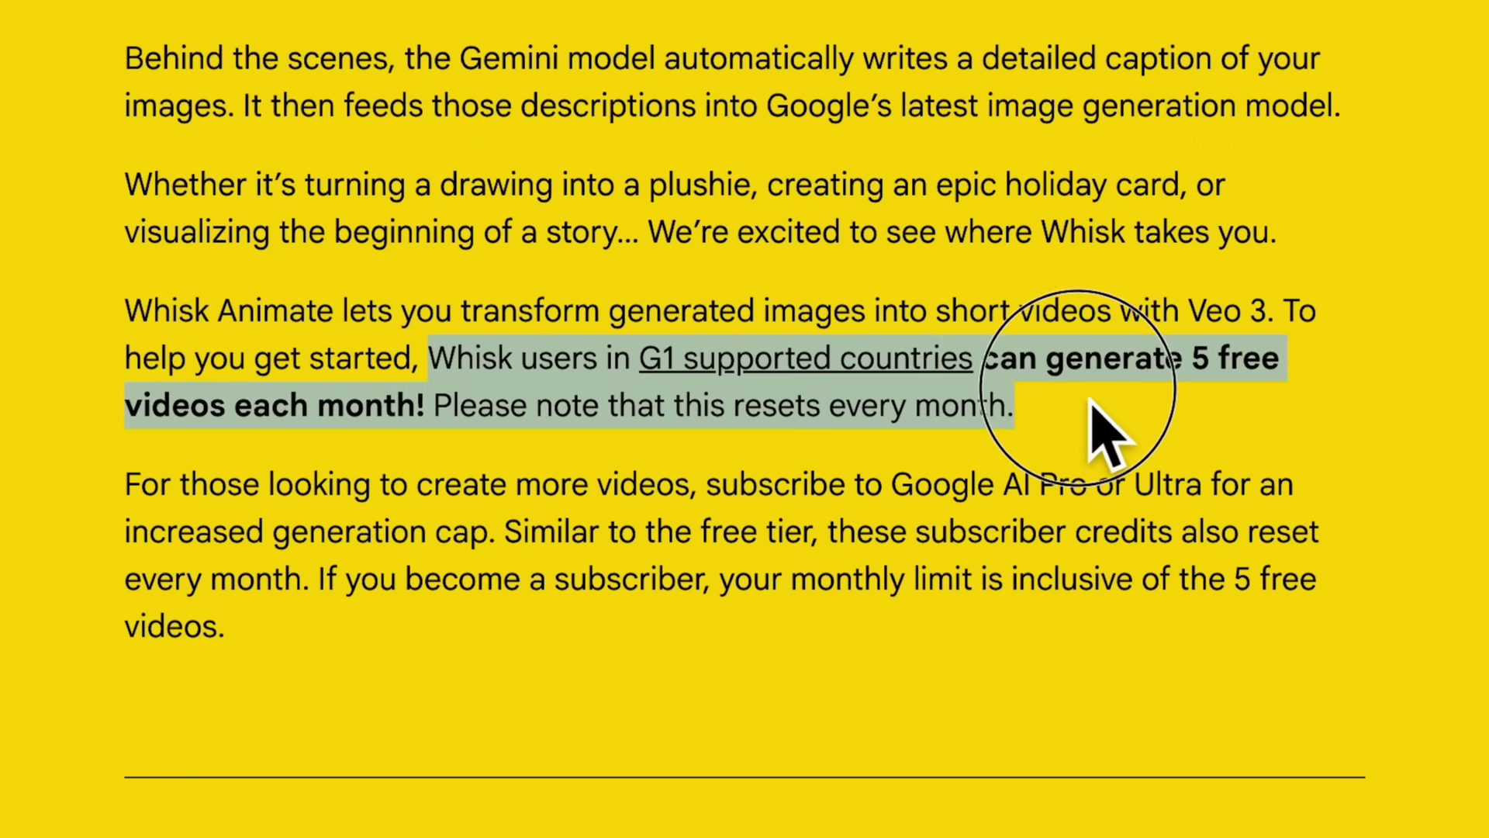